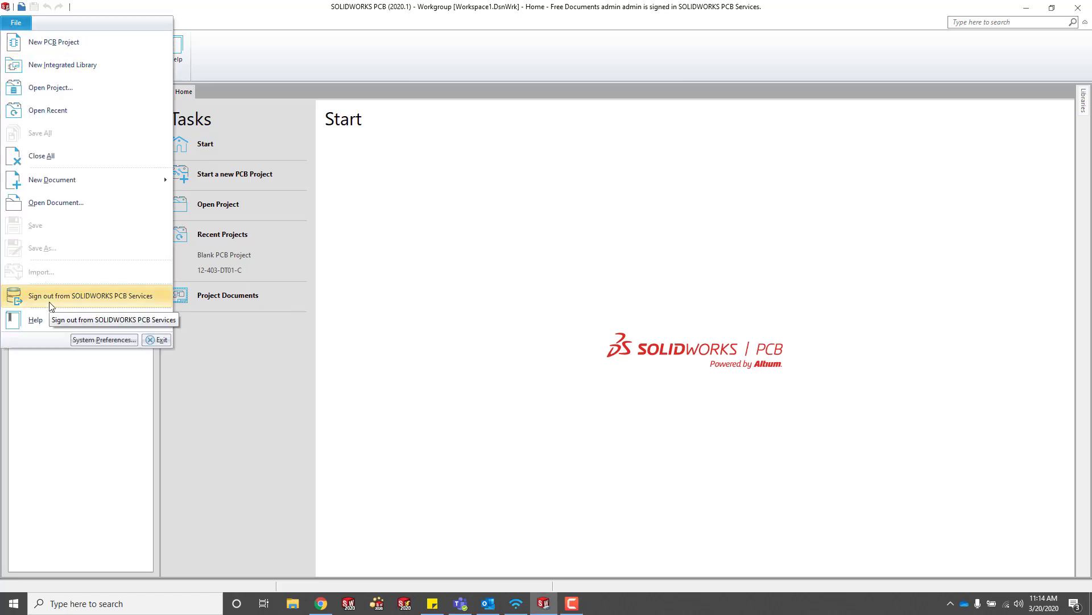
Sign out of PCB Services, log back in, and open the new PCB project templates.
{"action": "left_click", "coordinate": [50, 305]}
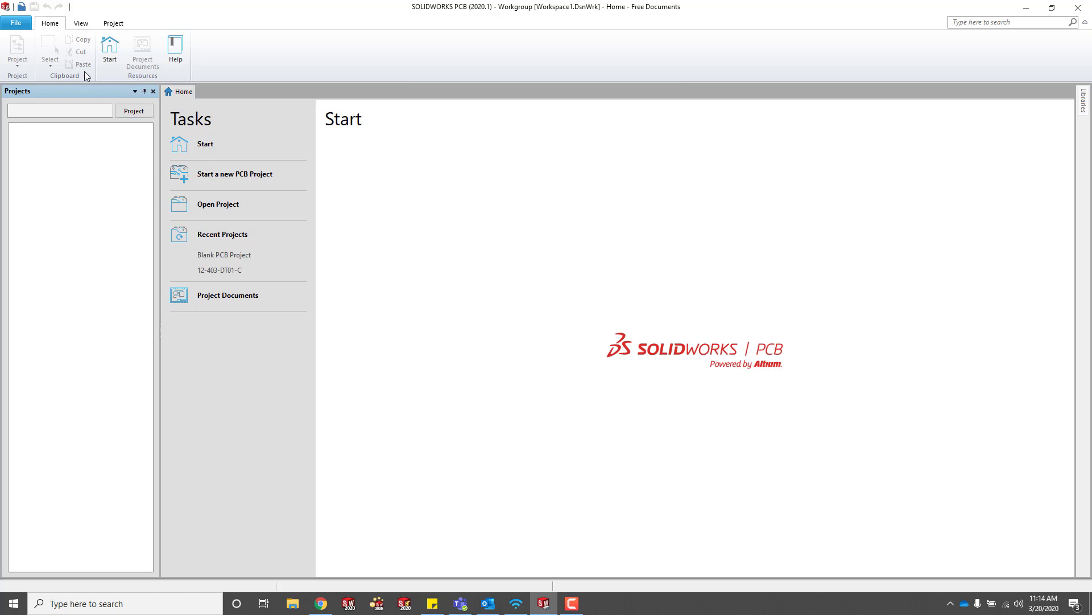
{"action": "left_click", "coordinate": [16, 23]}
{"action": "left_click", "coordinate": [51, 297]}
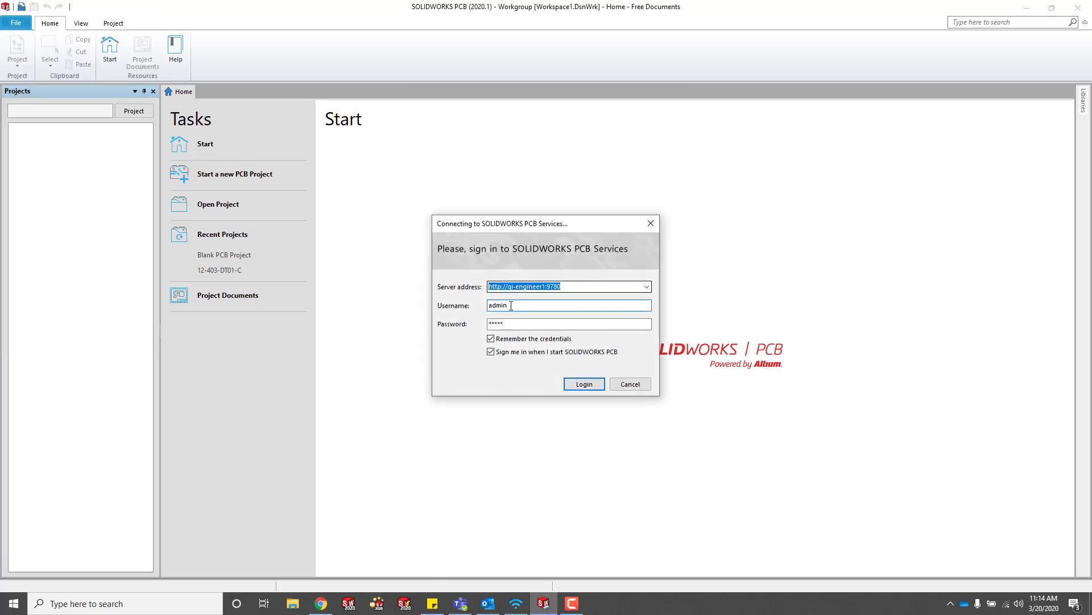
{"action": "key", "text": "Tab"}
{"action": "key", "text": "Tab"}
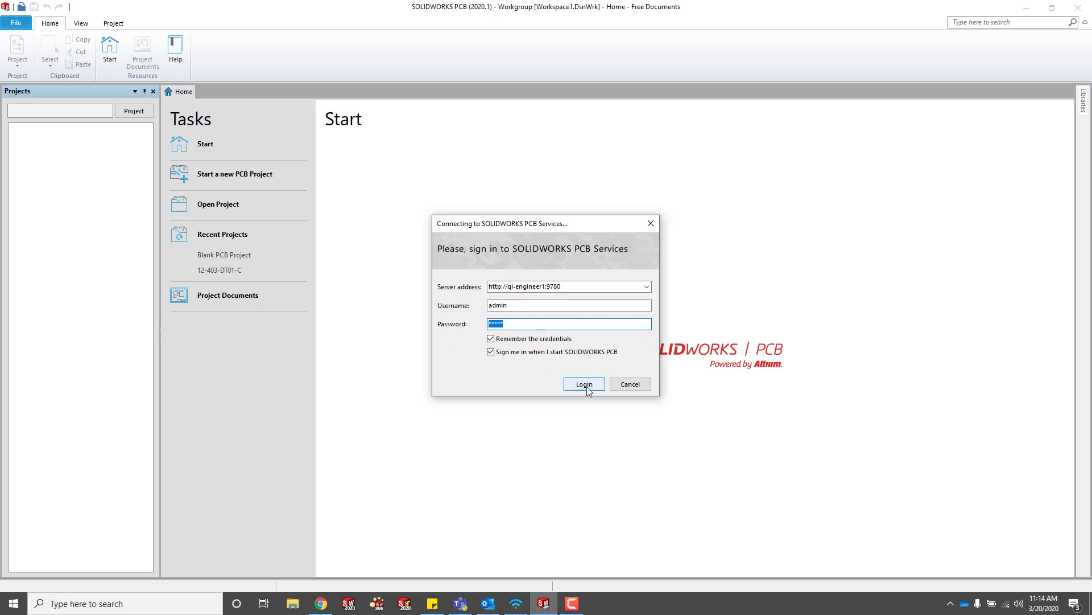
{"action": "left_click", "coordinate": [585, 385]}
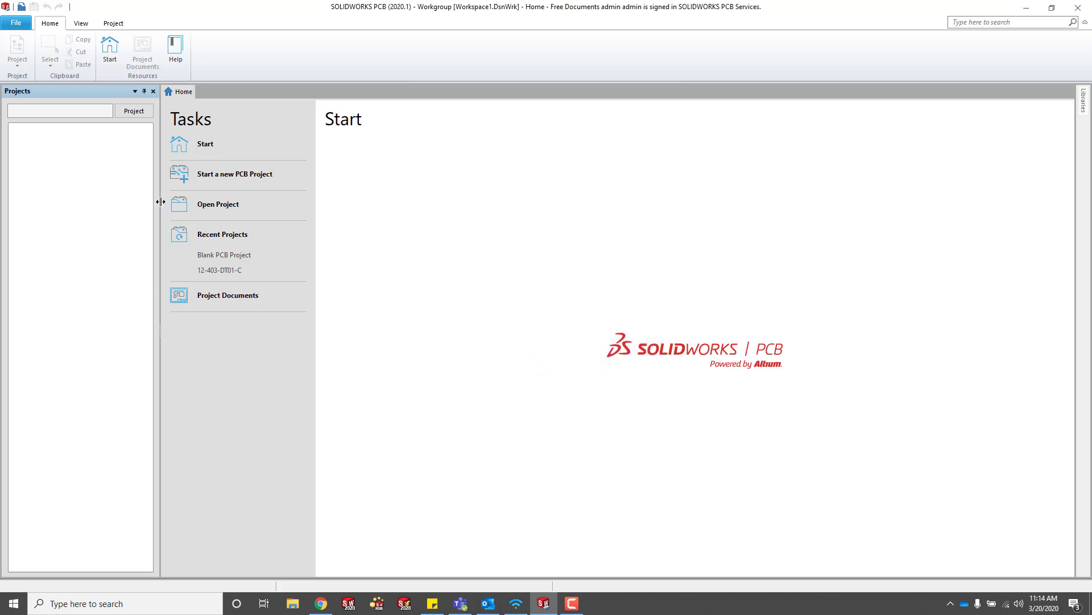
{"action": "left_click", "coordinate": [232, 175]}
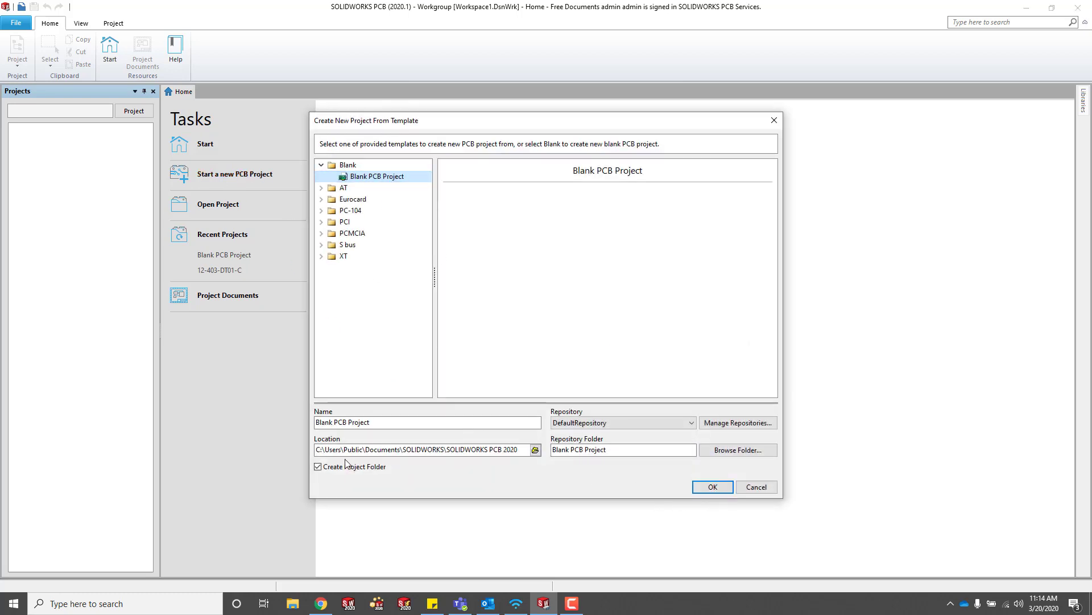
Create a Blank PCB Project named TEST in DefaultRepository.
{"action": "left_click_drag", "start_coordinate": [371, 422], "coordinate": [247, 415]}
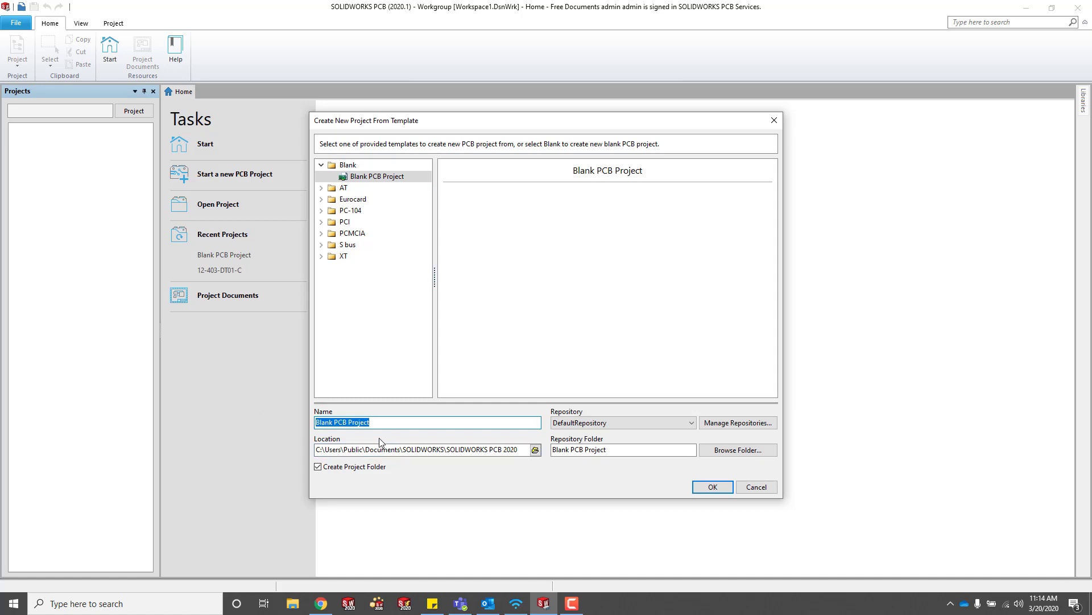
{"action": "type", "text": "TEST"}
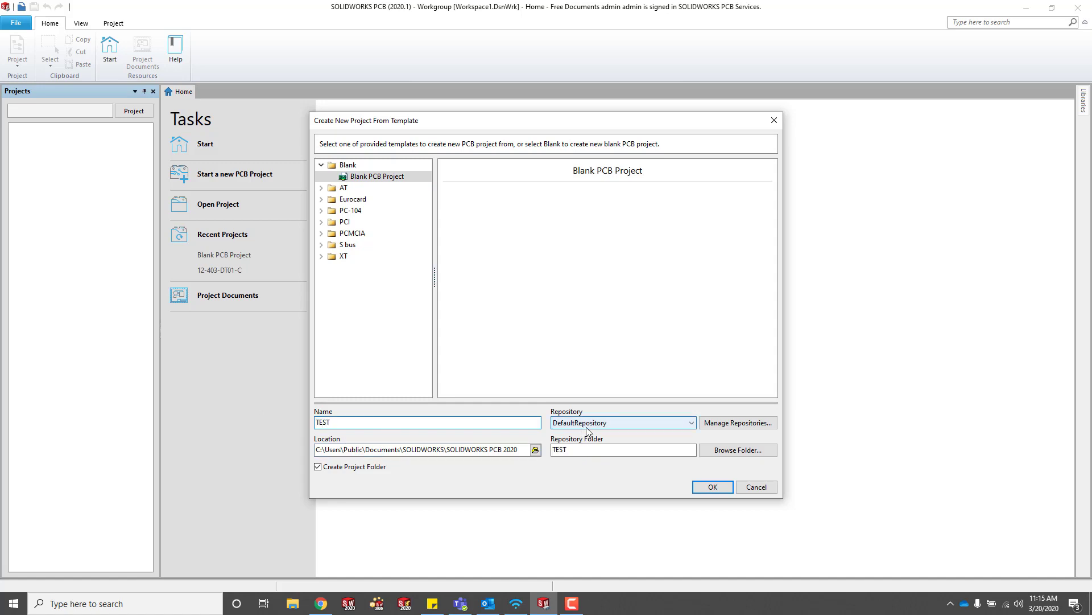
{"action": "left_click", "coordinate": [586, 427]}
{"action": "left_click", "coordinate": [586, 427]}
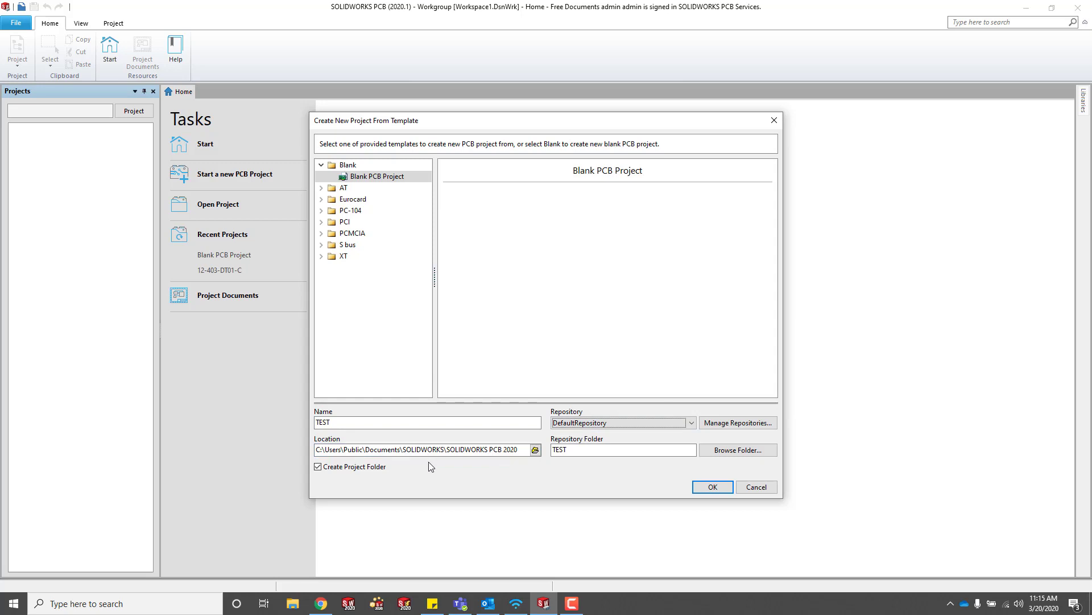
{"action": "left_click", "coordinate": [698, 486]}
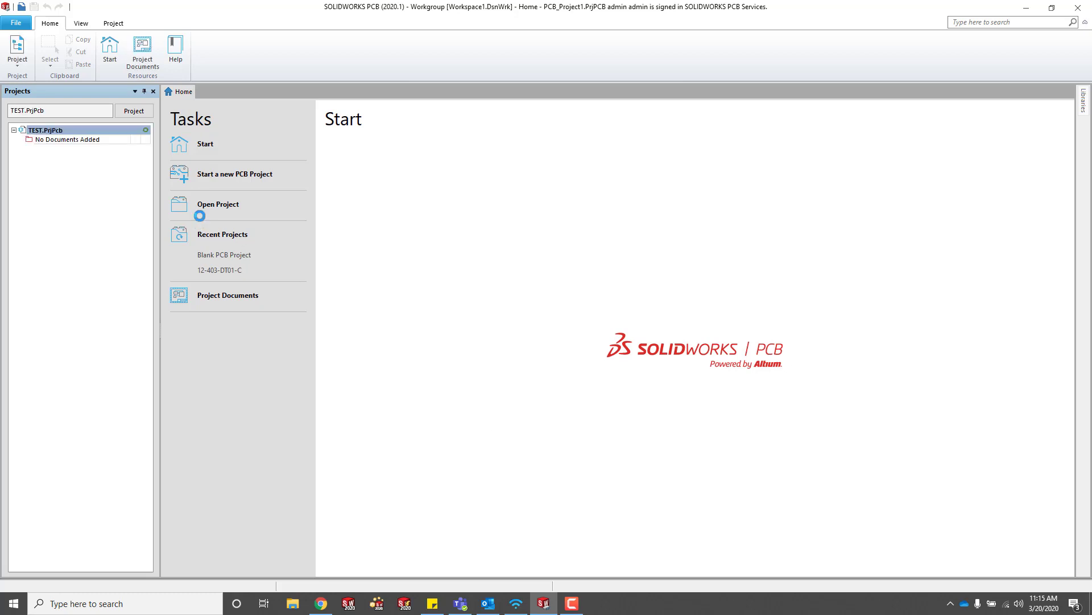
Add a new schematic sheet to the TEST project.
{"action": "right_click", "coordinate": [46, 131]}
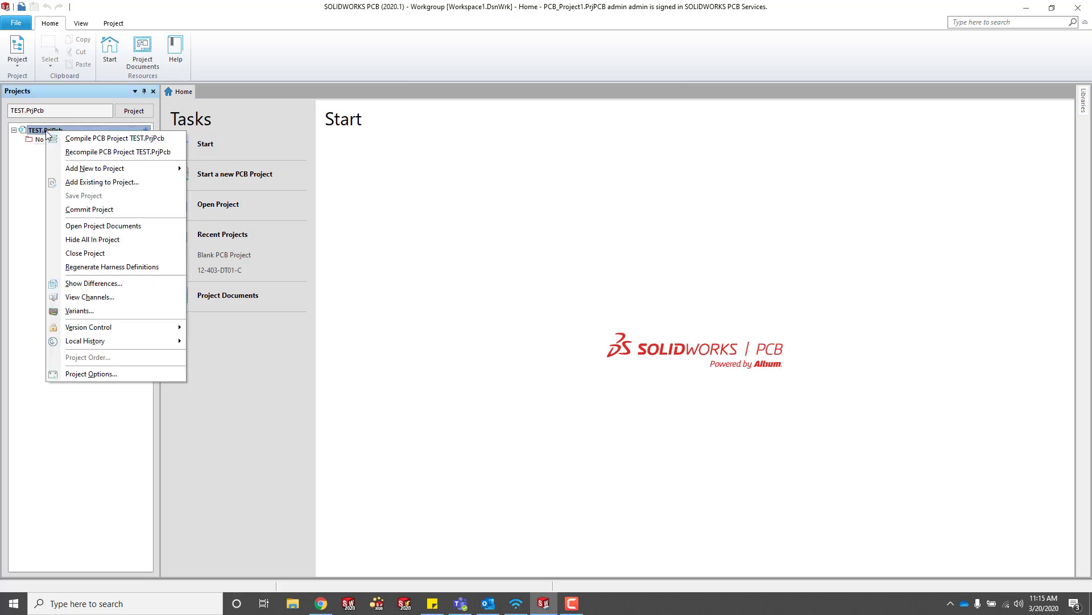
{"action": "mouse_move", "coordinate": [85, 169]}
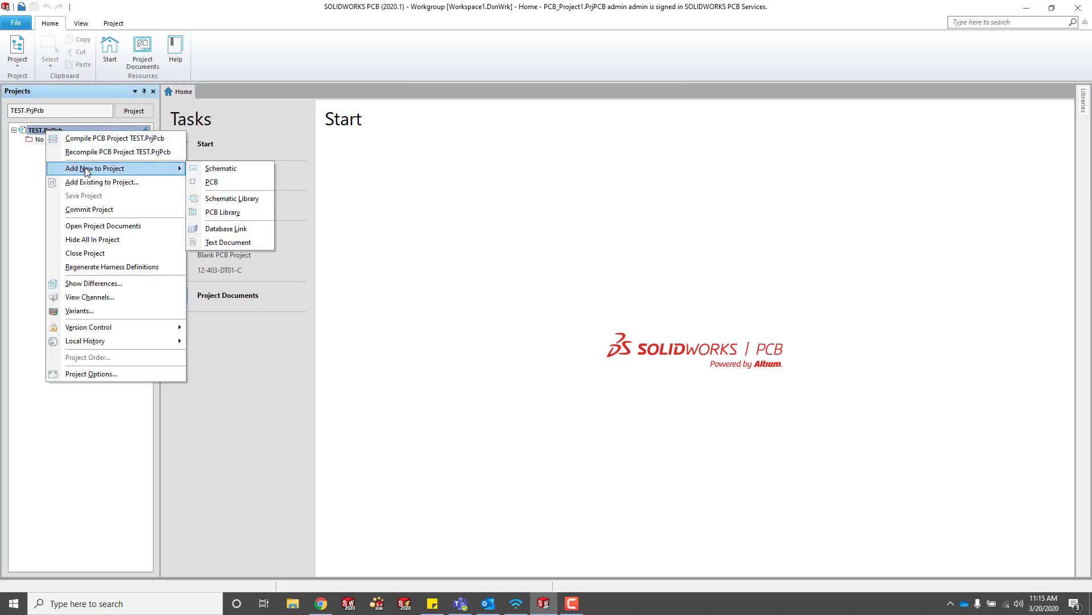
{"action": "left_click", "coordinate": [218, 169]}
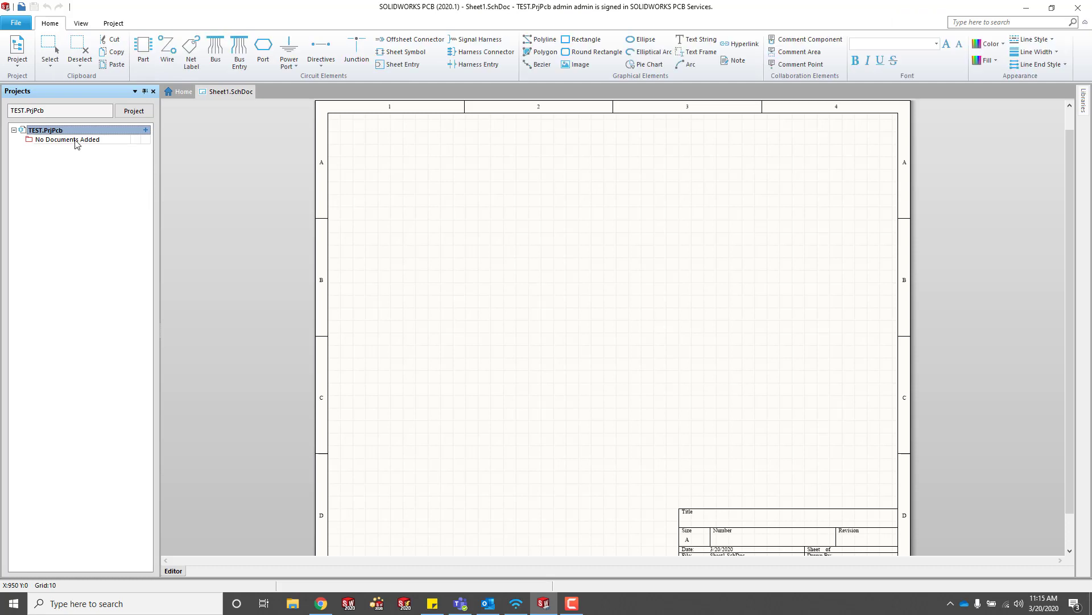
Place a 2N3906 transistor and a 100pF capacitor below and right of it.
{"action": "left_click", "coordinate": [1084, 104]}
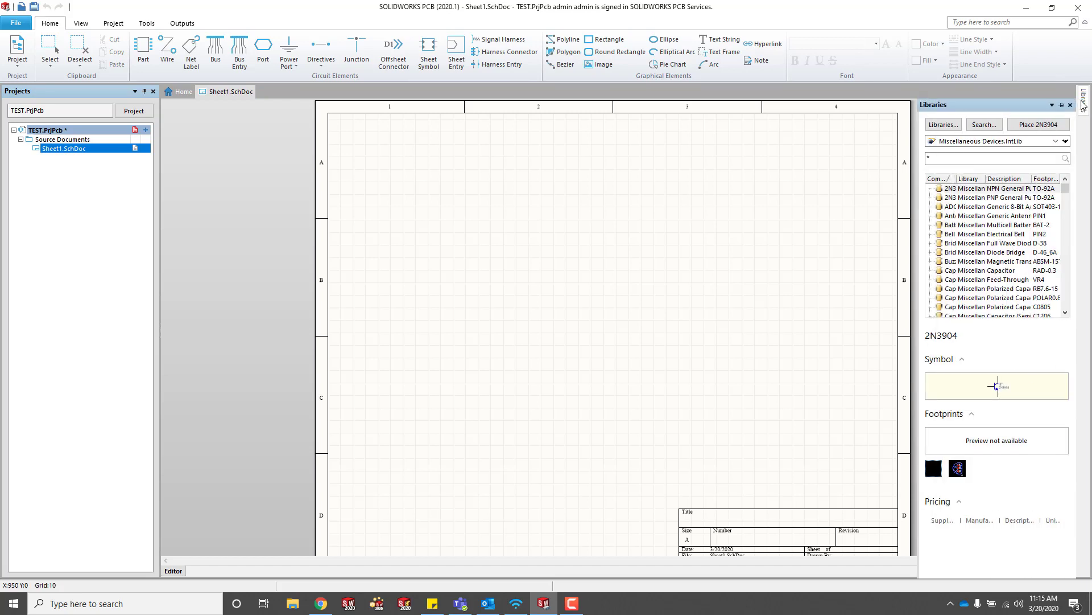
{"action": "left_click_drag", "start_coordinate": [961, 198], "coordinate": [569, 239]}
{"action": "mouse_move", "coordinate": [1085, 112]}
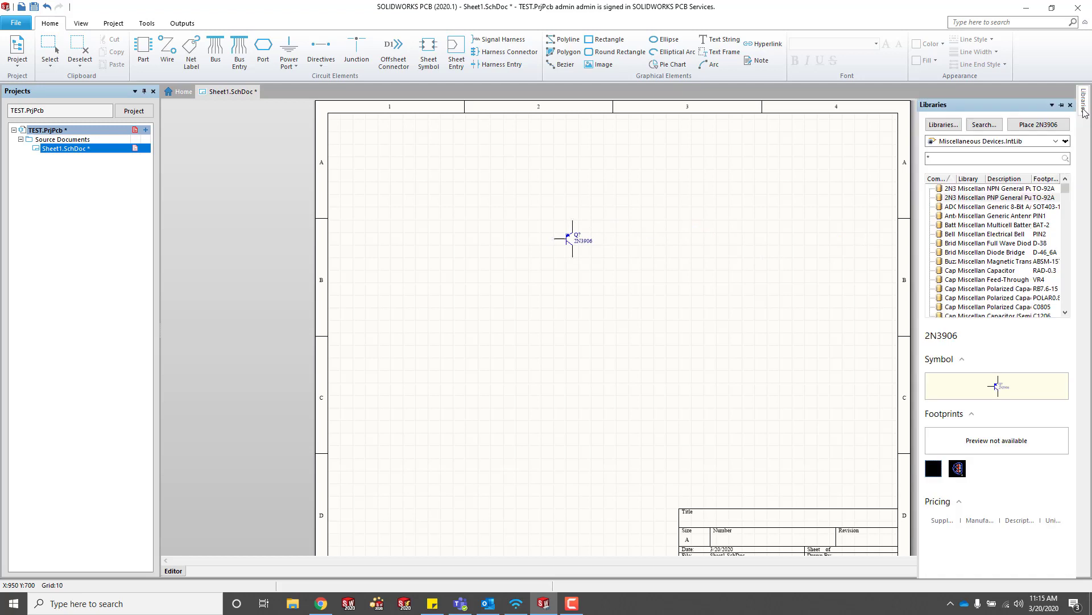
{"action": "left_click", "coordinate": [987, 288]}
{"action": "double_click", "coordinate": [988, 271]}
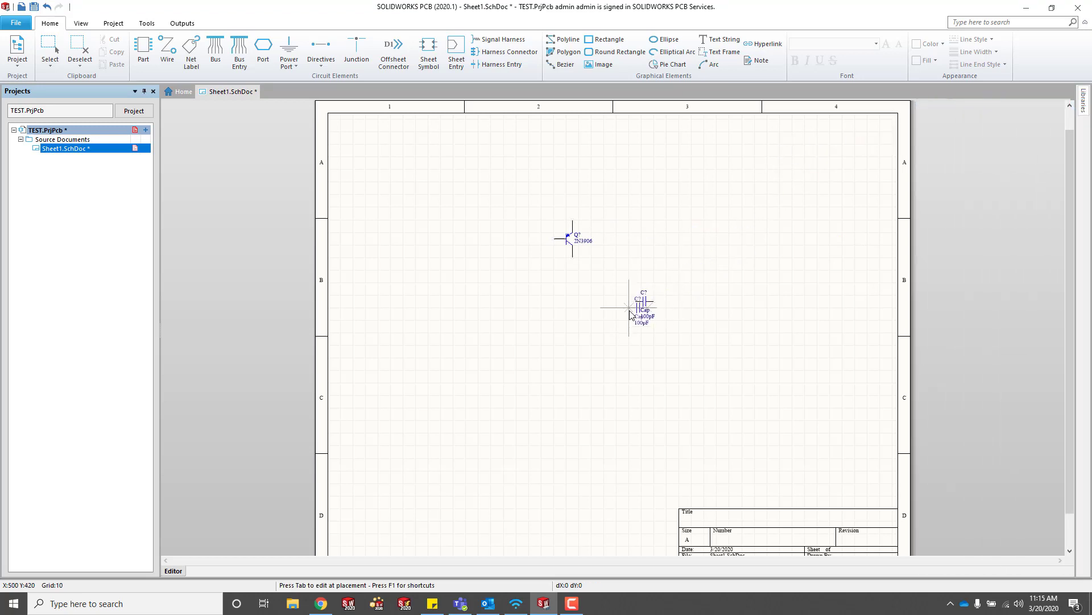
{"action": "left_click", "coordinate": [644, 302]}
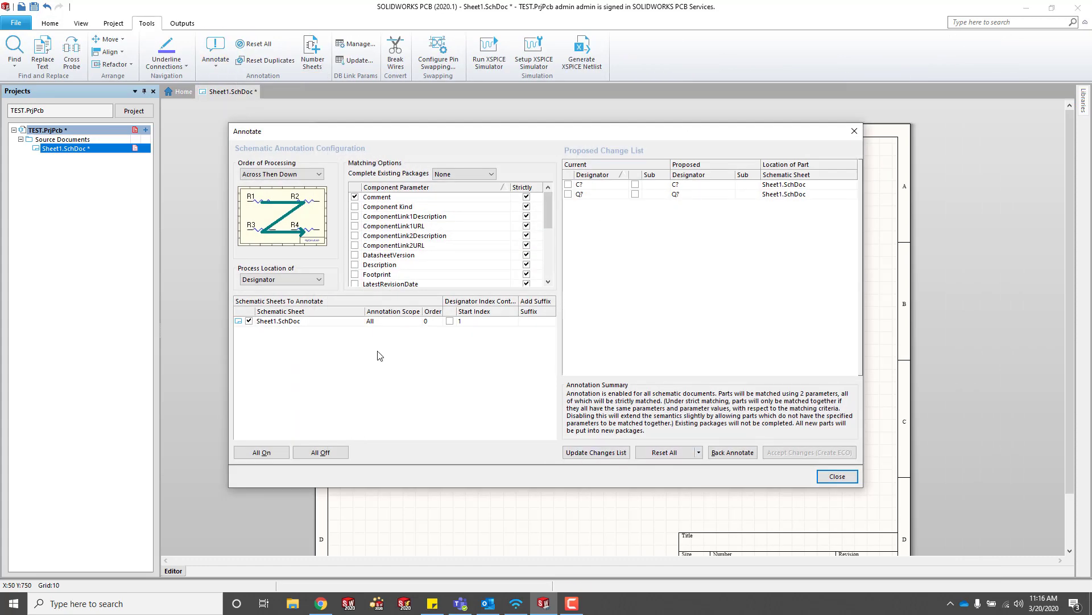
Annotate the capacitor as C1 and the transistor as Q1, validating and executing the changes.
{"action": "left_click", "coordinate": [665, 453]}
{"action": "left_click", "coordinate": [539, 327]}
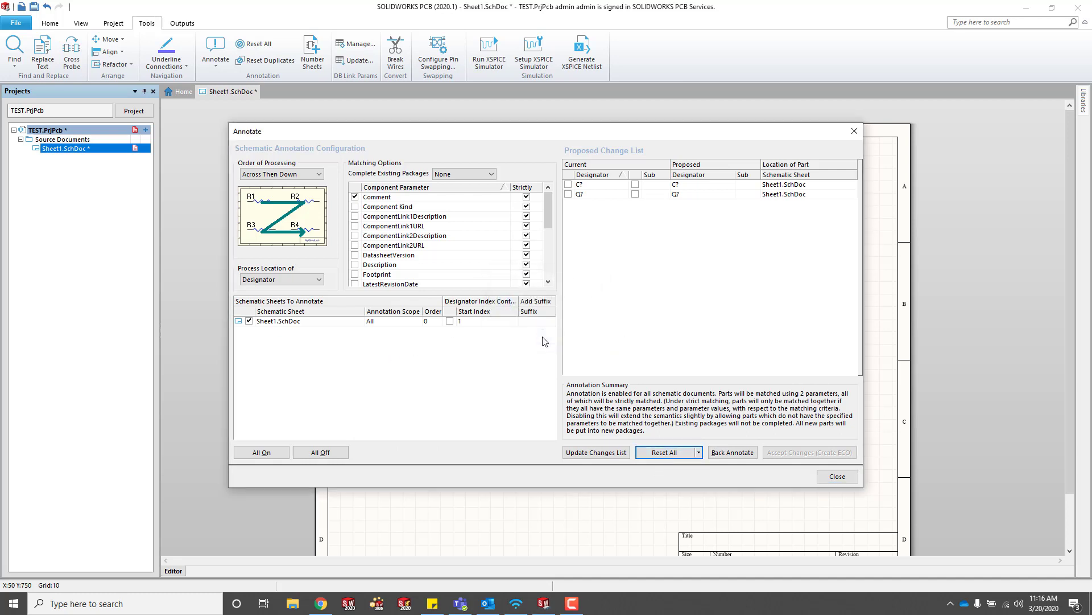
{"action": "left_click", "coordinate": [586, 452]}
{"action": "left_click", "coordinate": [546, 337]}
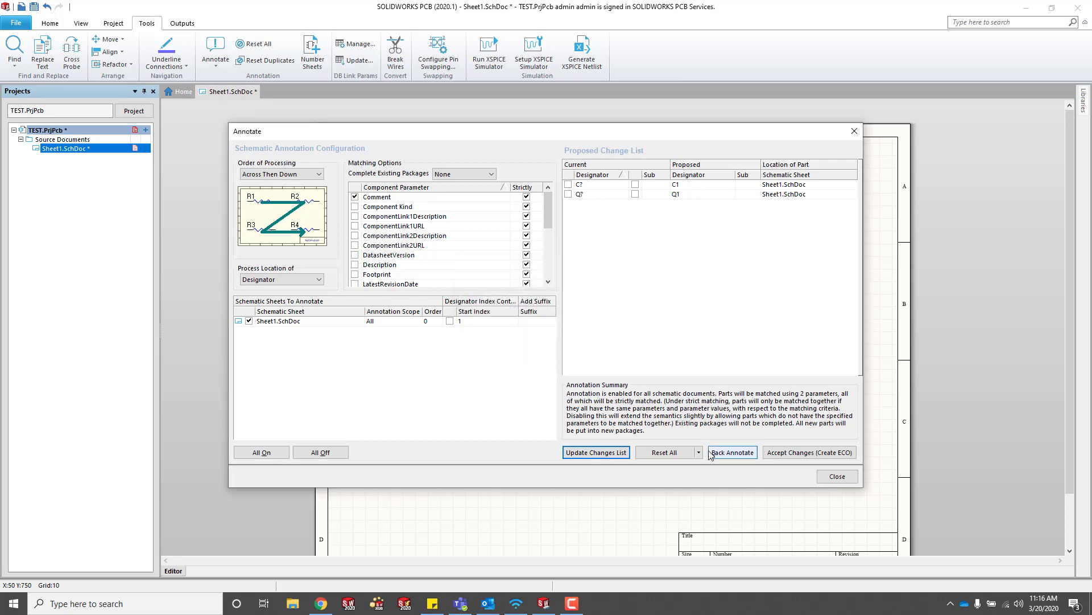
{"action": "left_click", "coordinate": [791, 453]}
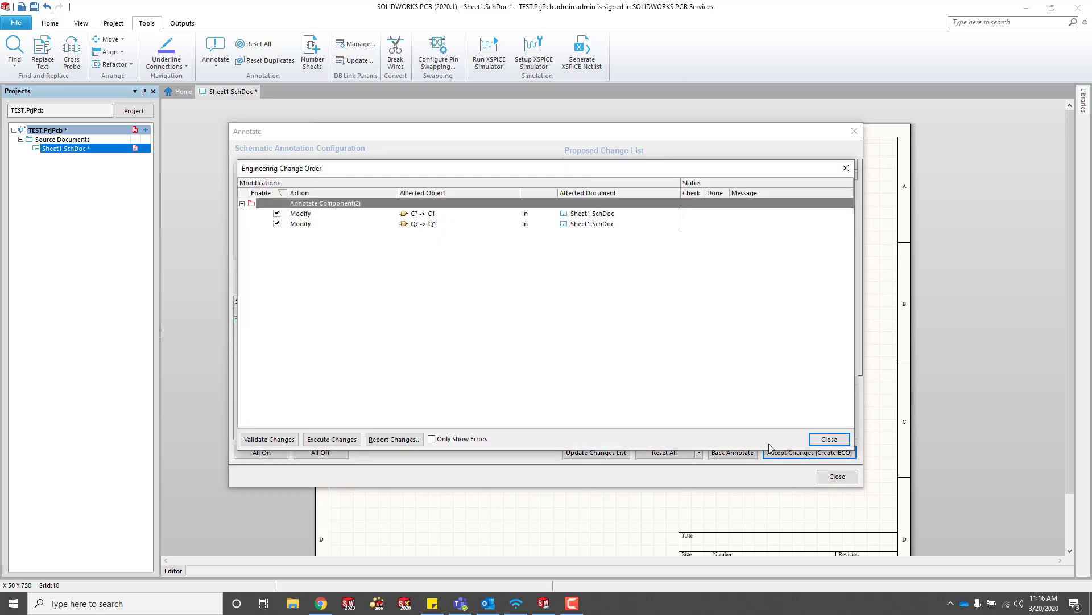
{"action": "left_click", "coordinate": [268, 438]}
{"action": "left_click", "coordinate": [353, 439]}
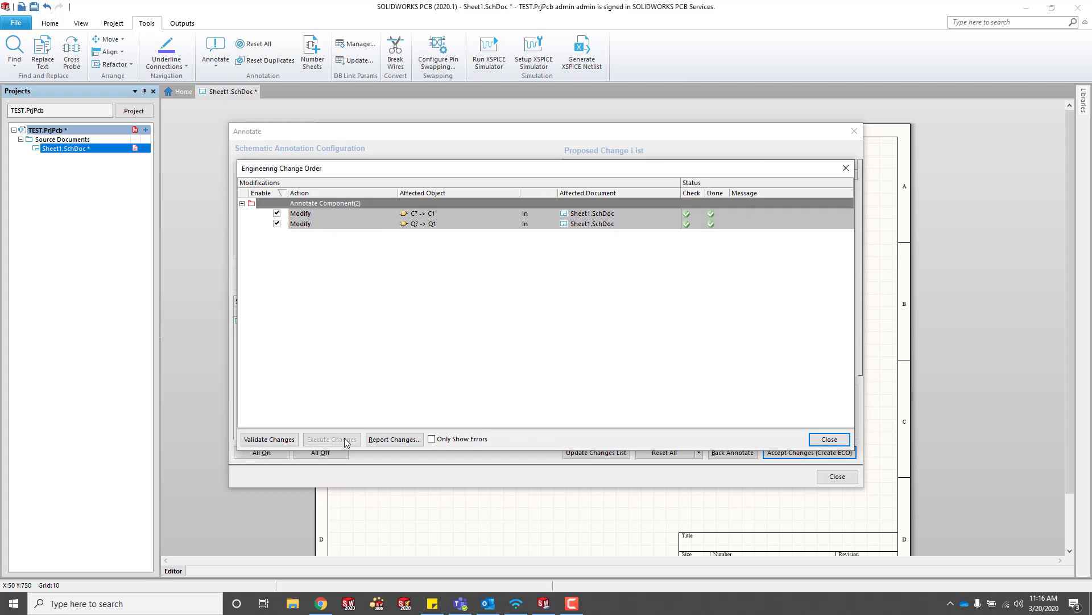
{"action": "left_click", "coordinate": [829, 438]}
{"action": "left_click", "coordinate": [837, 476]}
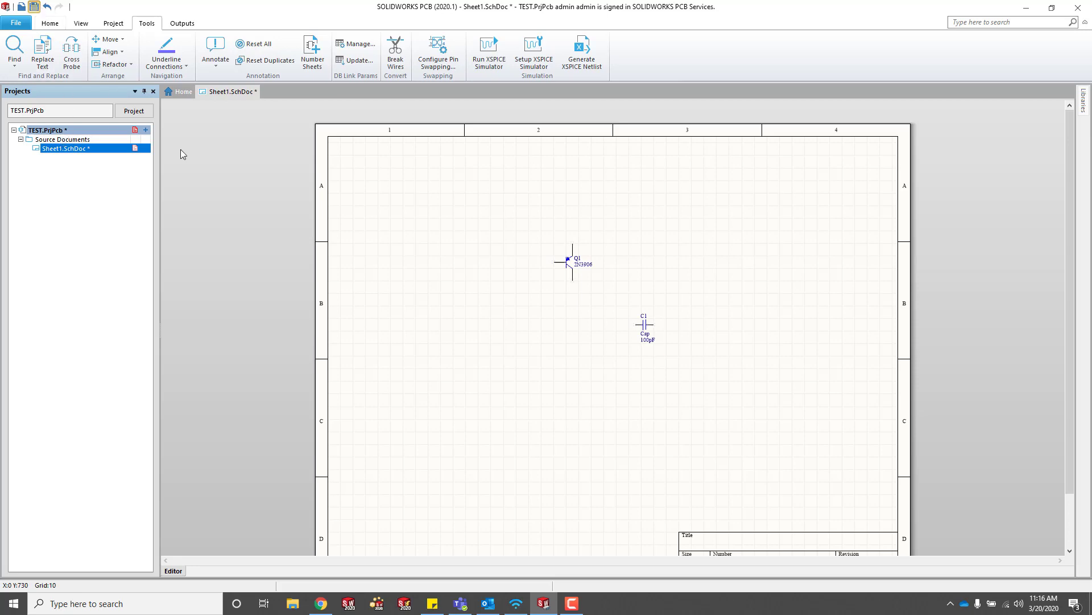
Save the schematic as Sheet1.SchDoc and add a new PCB1.SWPcbDoc board to TEST.
{"action": "left_click", "coordinate": [34, 7]}
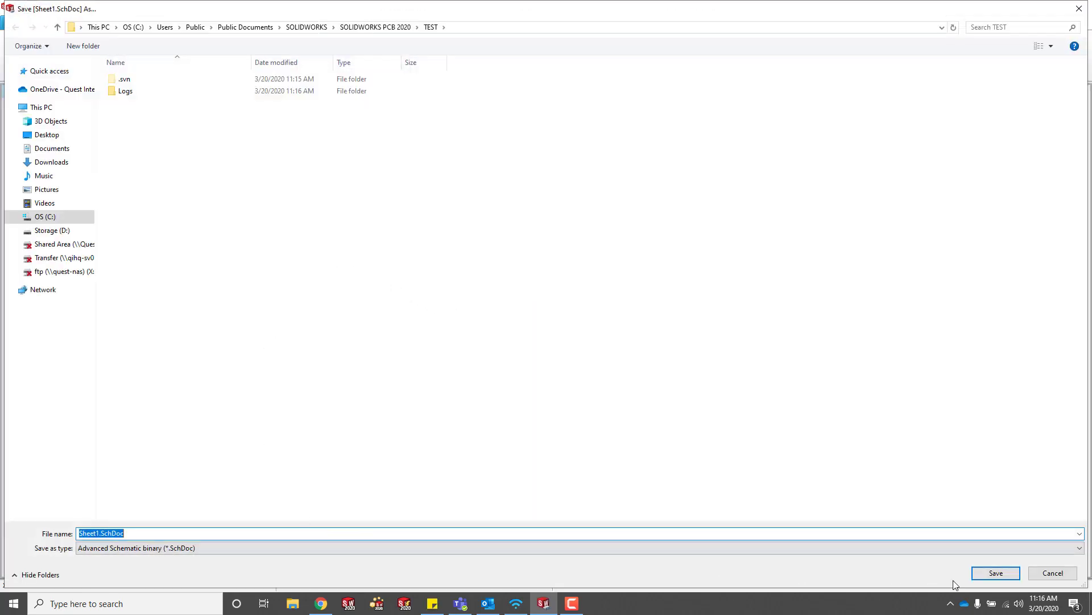
{"action": "left_click", "coordinate": [995, 572]}
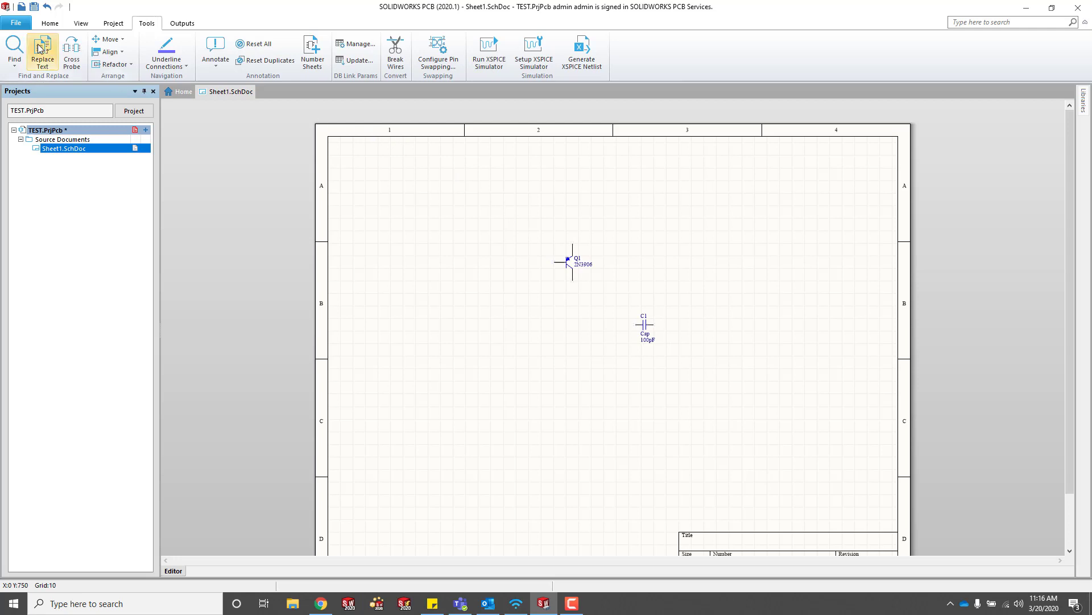
{"action": "right_click", "coordinate": [39, 132]}
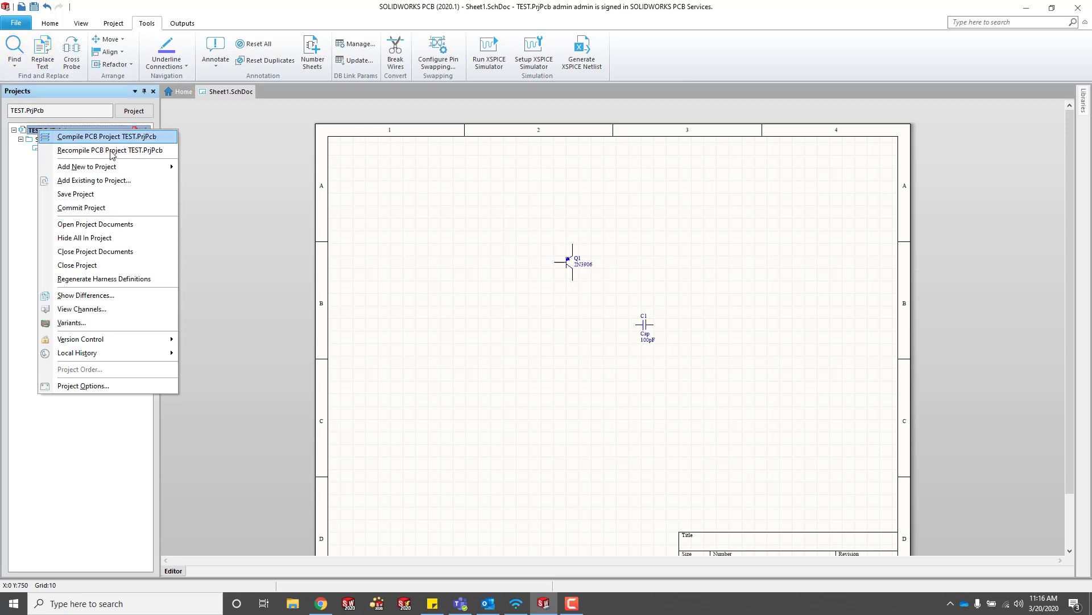
{"action": "left_click", "coordinate": [273, 215]}
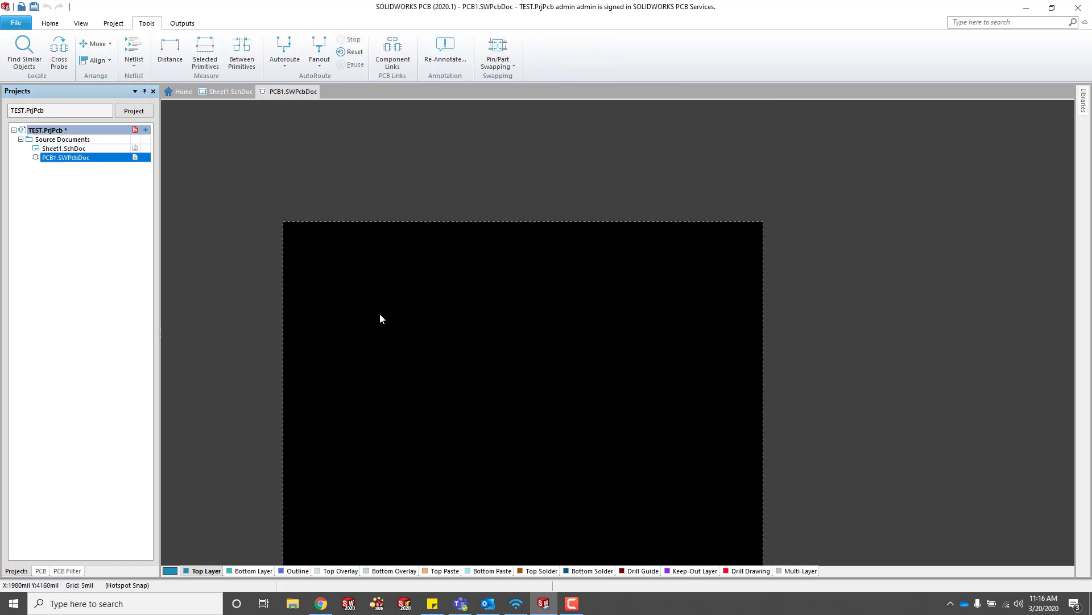
{"action": "left_click", "coordinate": [16, 23]}
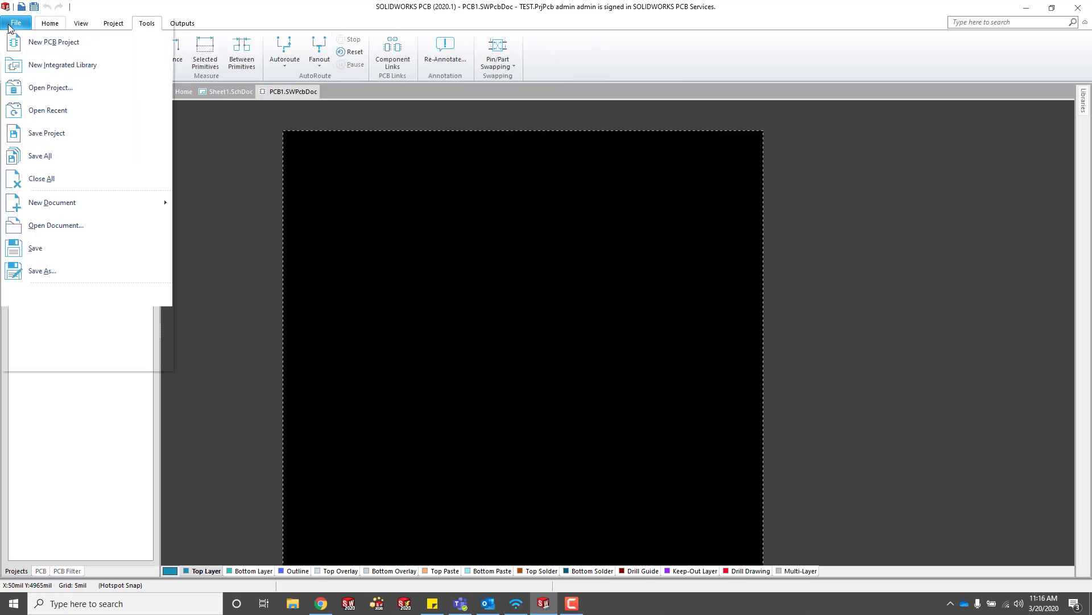
Save the board as PCB1.SWPcbDoc after the first import fails to locate it.
{"action": "left_click", "coordinate": [295, 180]}
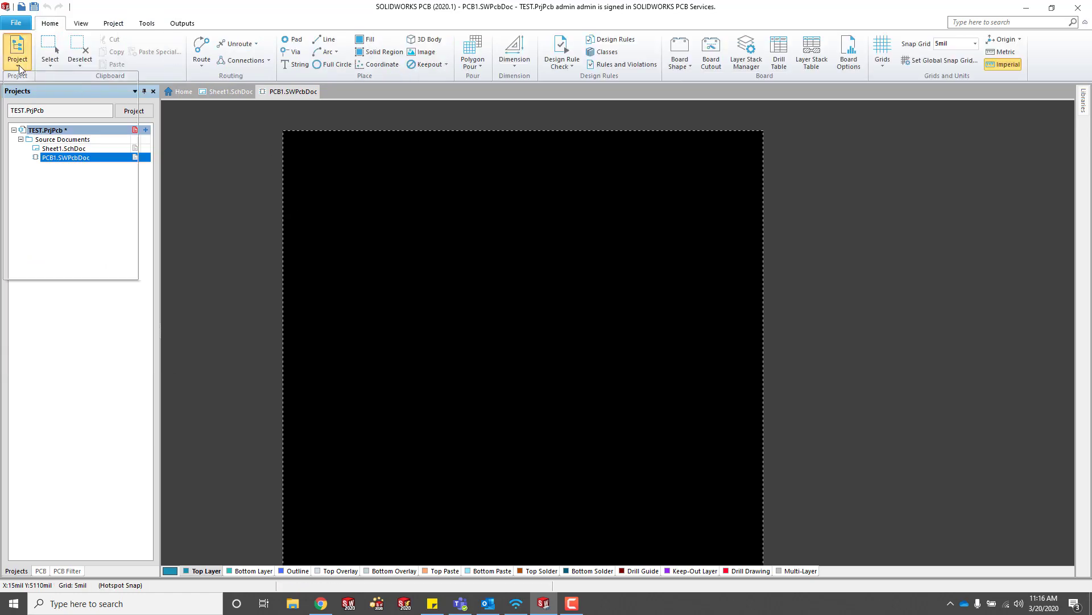
{"action": "left_click", "coordinate": [18, 62]}
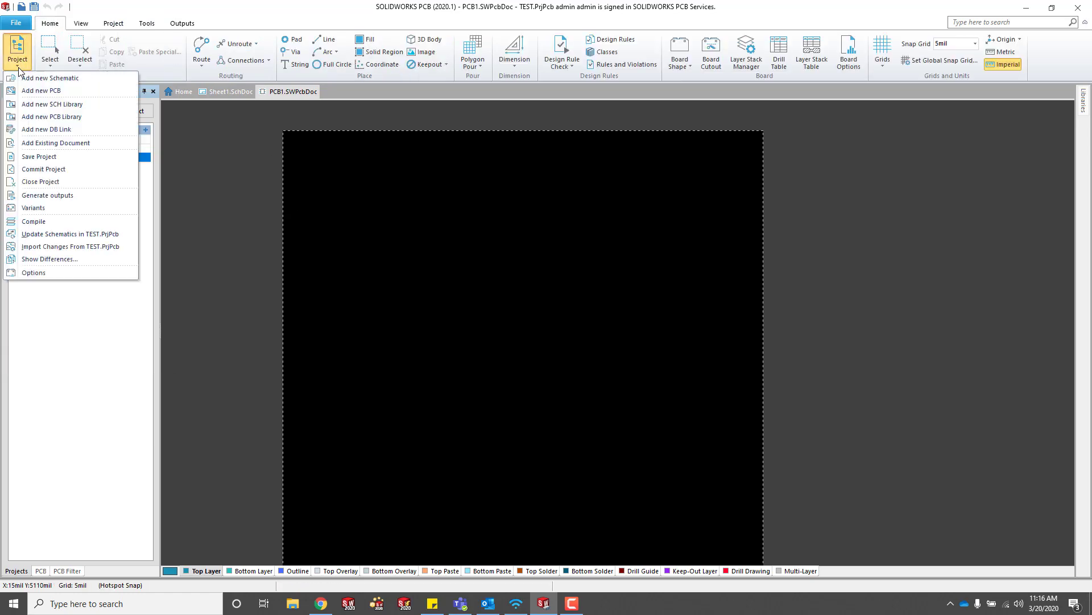
{"action": "left_click", "coordinate": [79, 247]}
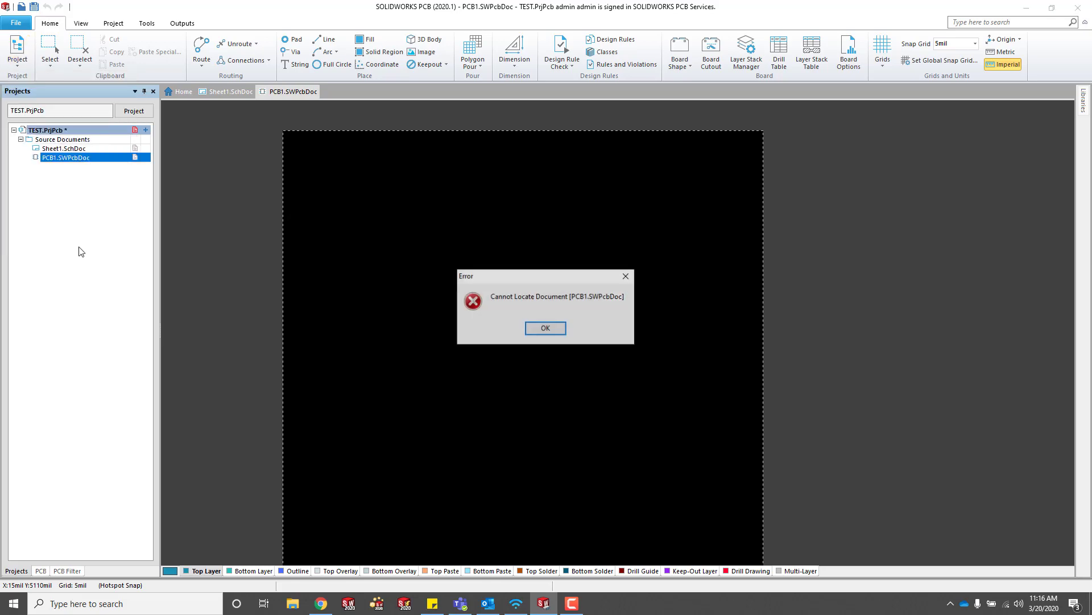
{"action": "left_click", "coordinate": [545, 329]}
{"action": "left_click", "coordinate": [33, 7]}
{"action": "left_click", "coordinate": [989, 571]}
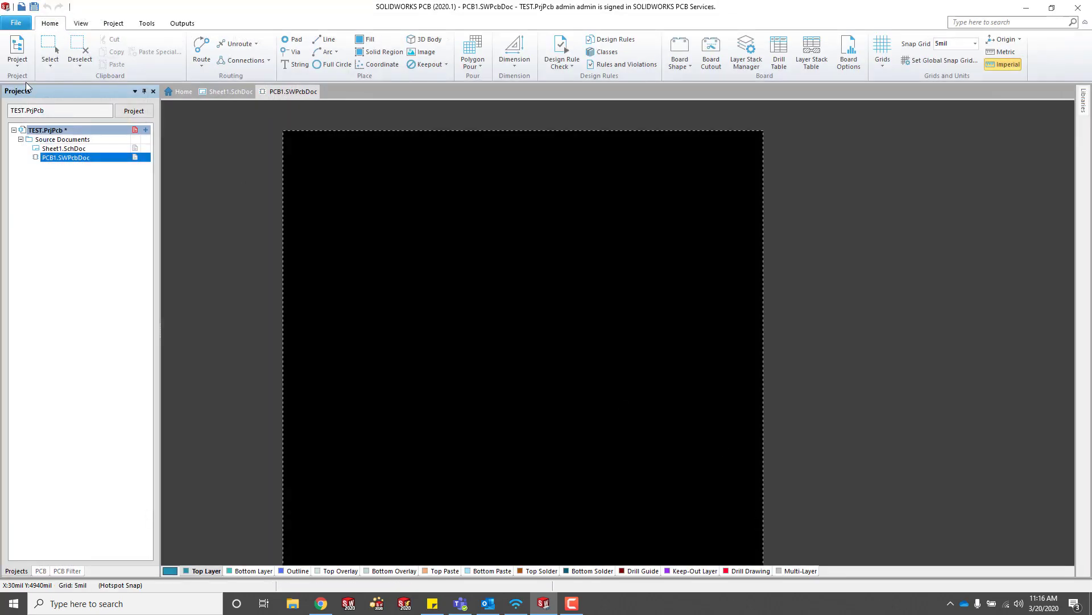
Import C1, Q1 and the Sheet1 class from TEST.PrjPcb by executing the change order.
{"action": "left_click", "coordinate": [17, 54]}
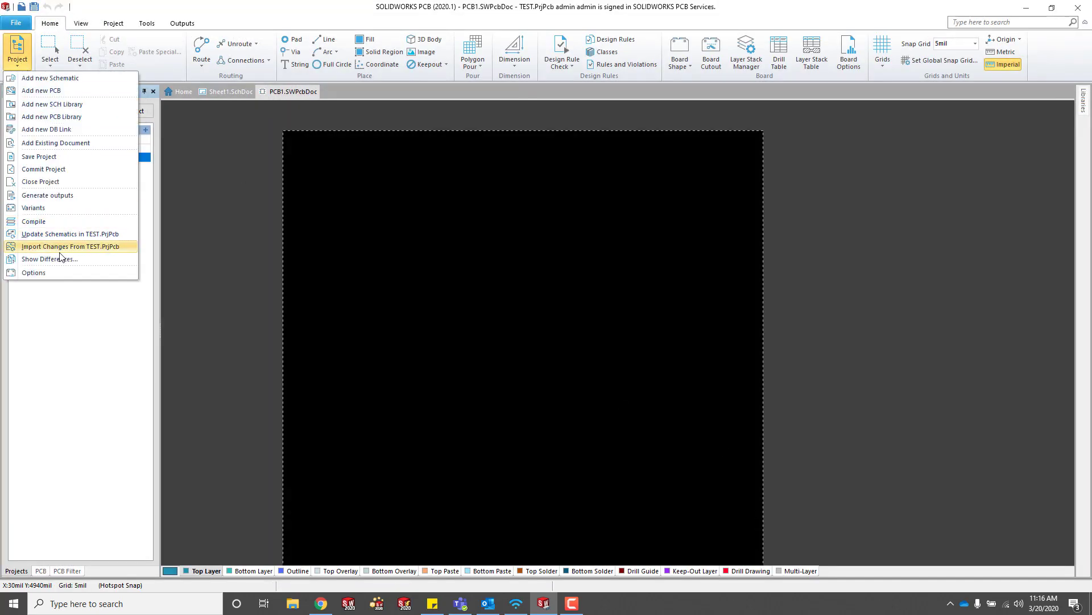
{"action": "left_click", "coordinate": [65, 248]}
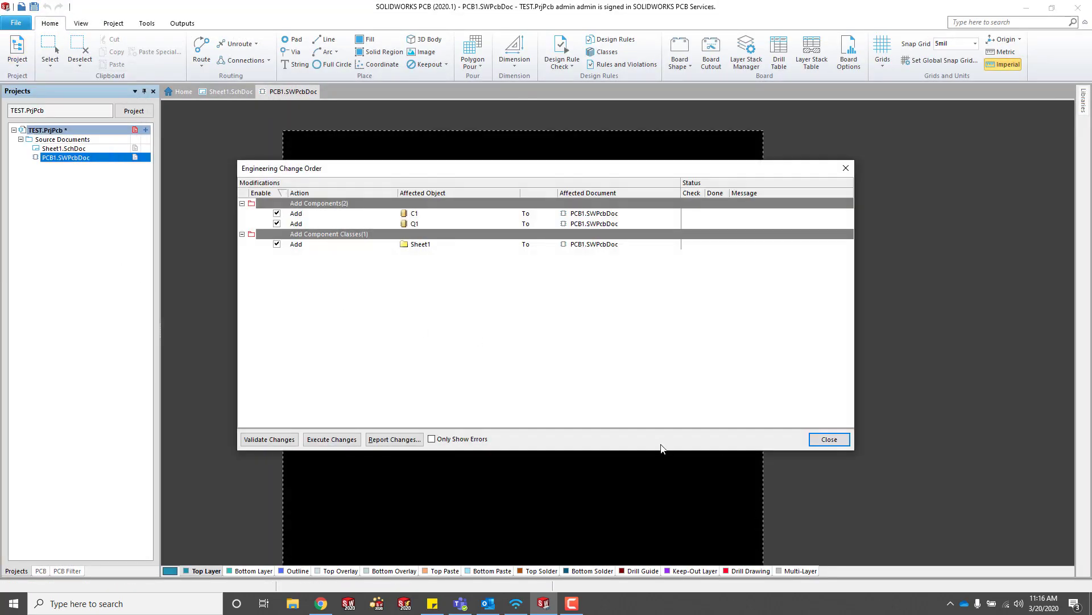
{"action": "left_click", "coordinate": [341, 439]}
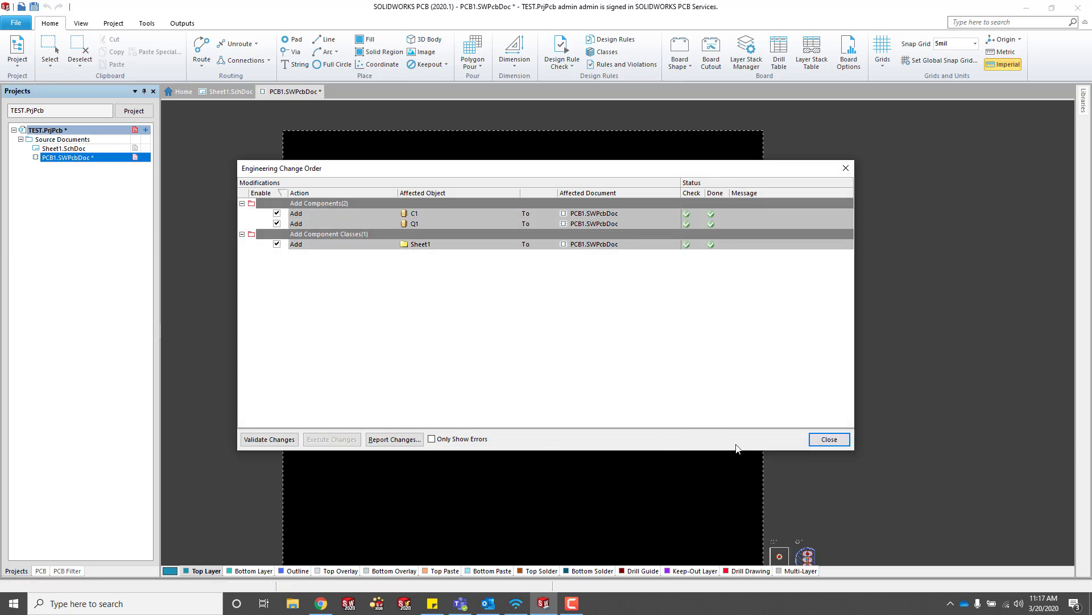
{"action": "left_click", "coordinate": [829, 439]}
Drag C1 left of centre and Q1 to its right, checking the placement in 3D.
{"action": "scroll", "coordinate": [804, 464], "scroll_direction": "down", "scroll_amount": 2}
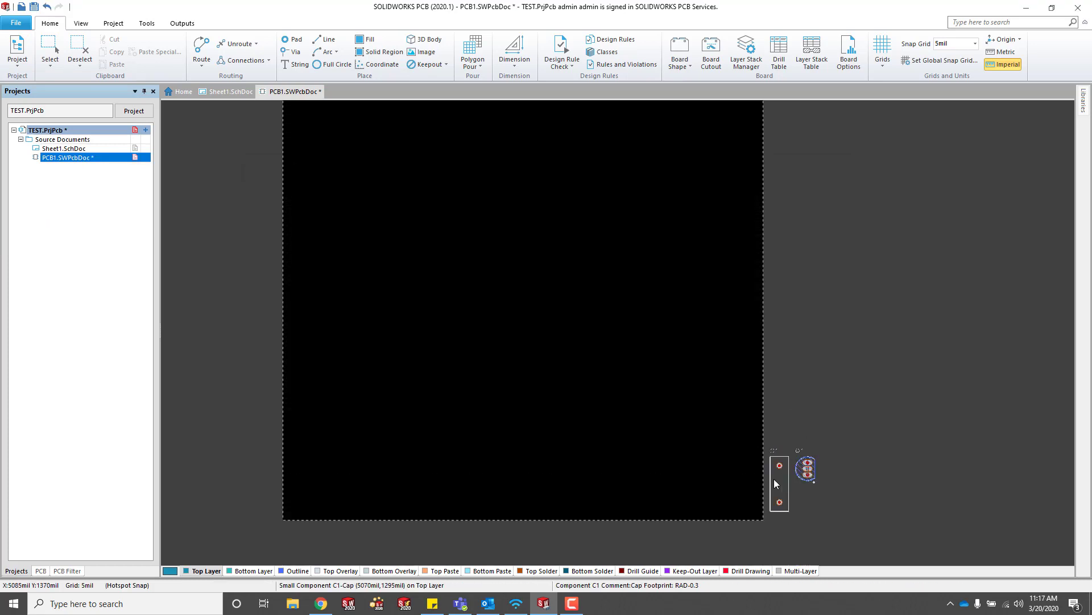
{"action": "left_click_drag", "start_coordinate": [758, 471], "coordinate": [467, 277]}
{"action": "left_click_drag", "start_coordinate": [802, 462], "coordinate": [562, 272]}
{"action": "scroll", "coordinate": [537, 241], "scroll_direction": "up", "scroll_amount": 2}
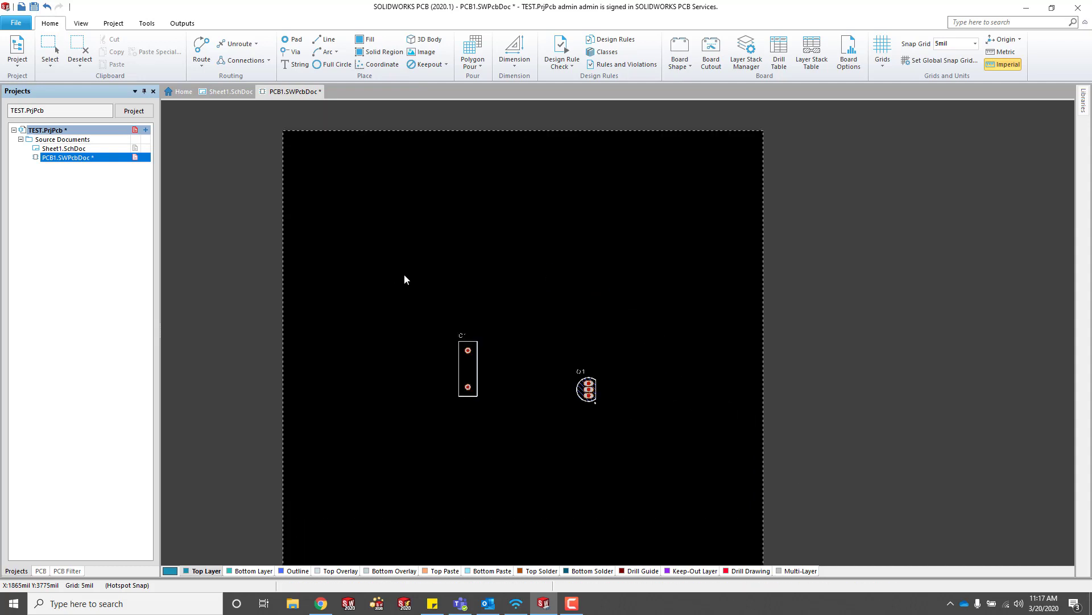
{"action": "key", "text": "3"}
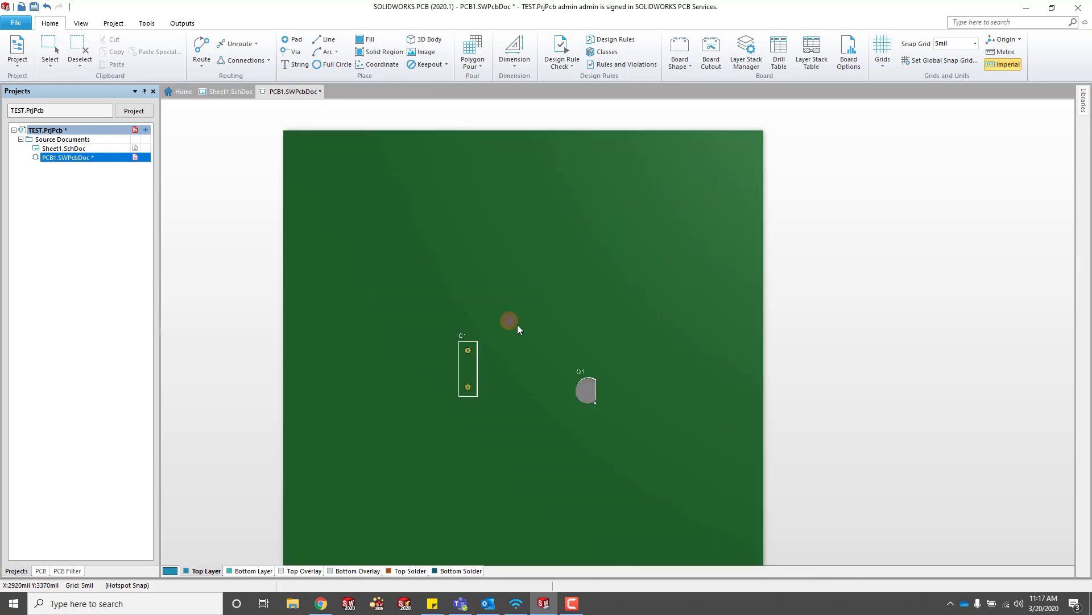
{"action": "scroll", "coordinate": [558, 475], "scroll_direction": "up", "scroll_amount": 3, "text": "ctrl"}
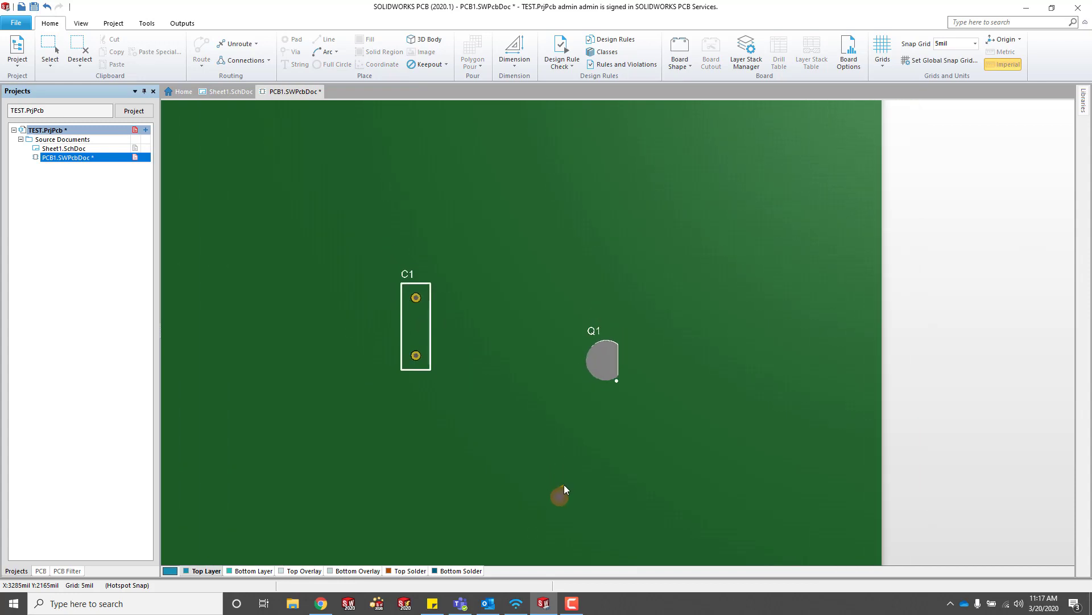
{"action": "right_click_drag", "start_coordinate": [564, 485], "coordinate": [572, 413]}
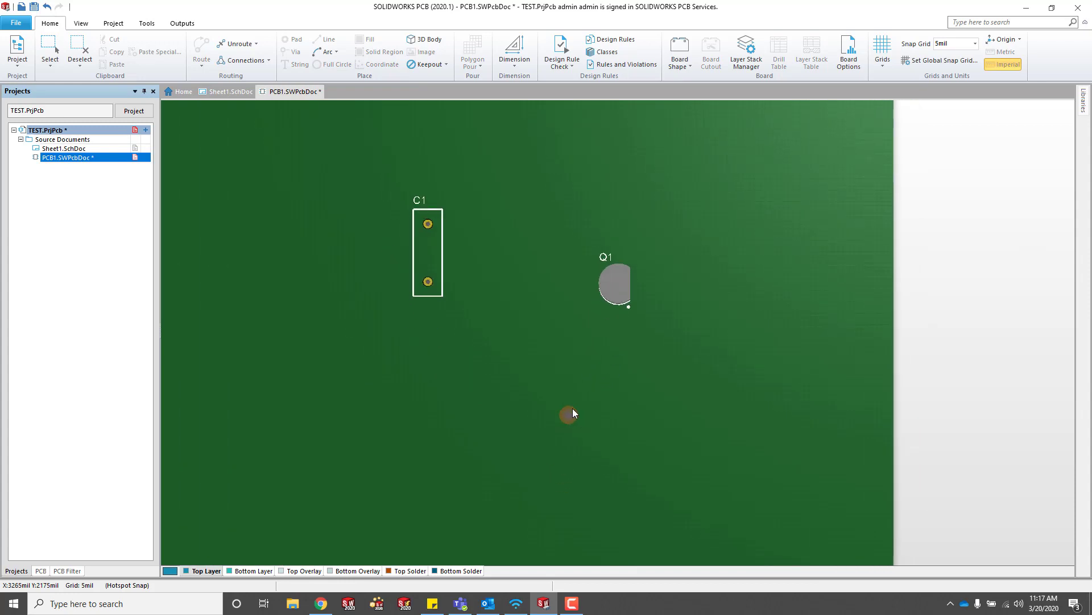
{"action": "key", "text": "2"}
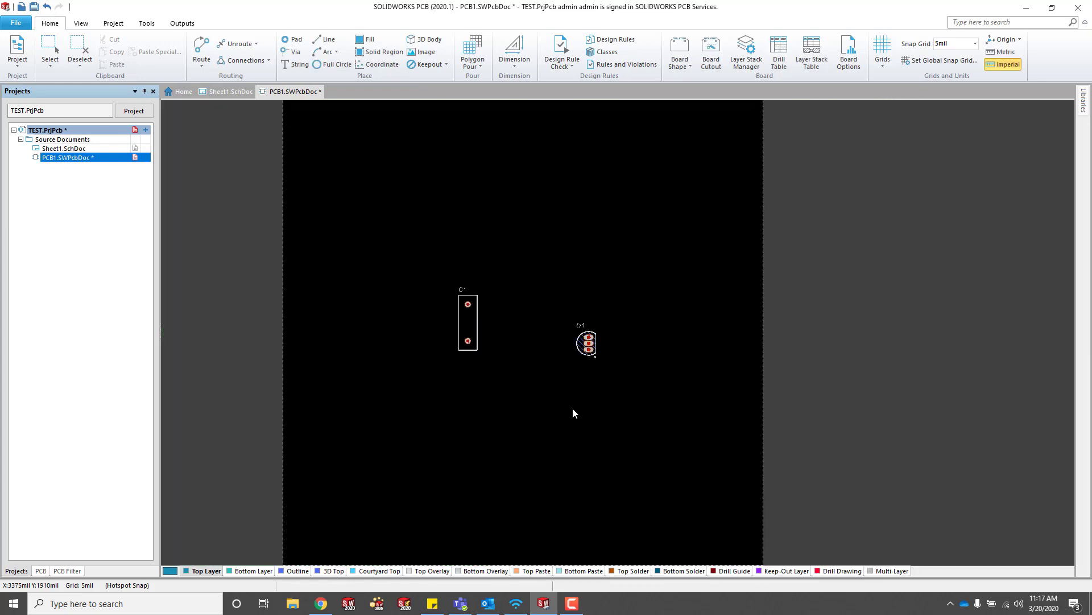
{"action": "scroll", "coordinate": [551, 402], "scroll_direction": "down", "scroll_amount": 1, "text": "ctrl"}
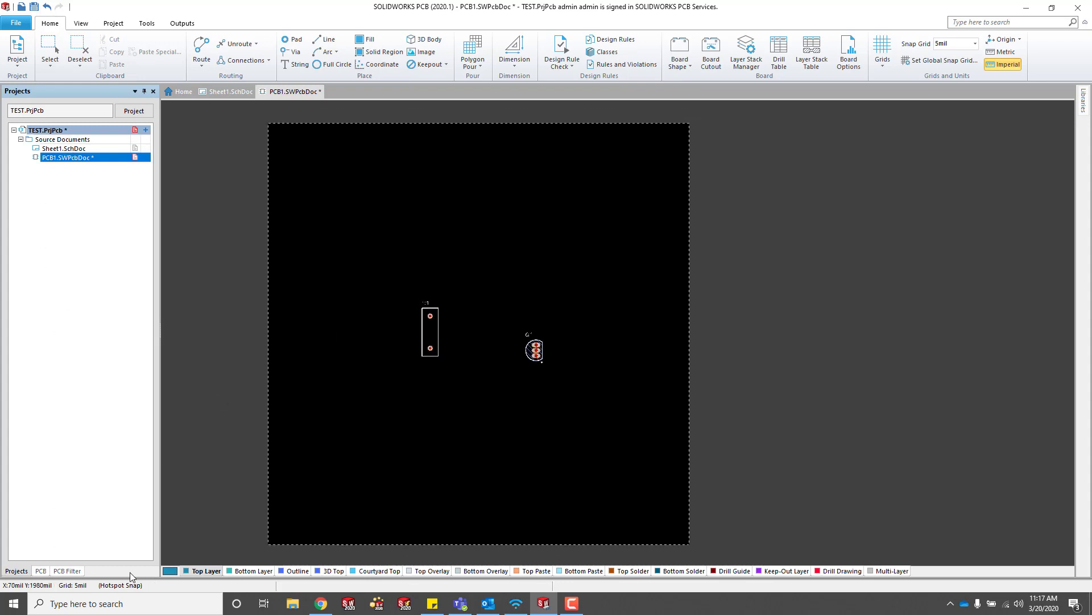
Push the board with an 'Initial Design' comment via PCB Connector, then launch SOLIDWORKS 2020.
{"action": "left_click", "coordinate": [85, 24]}
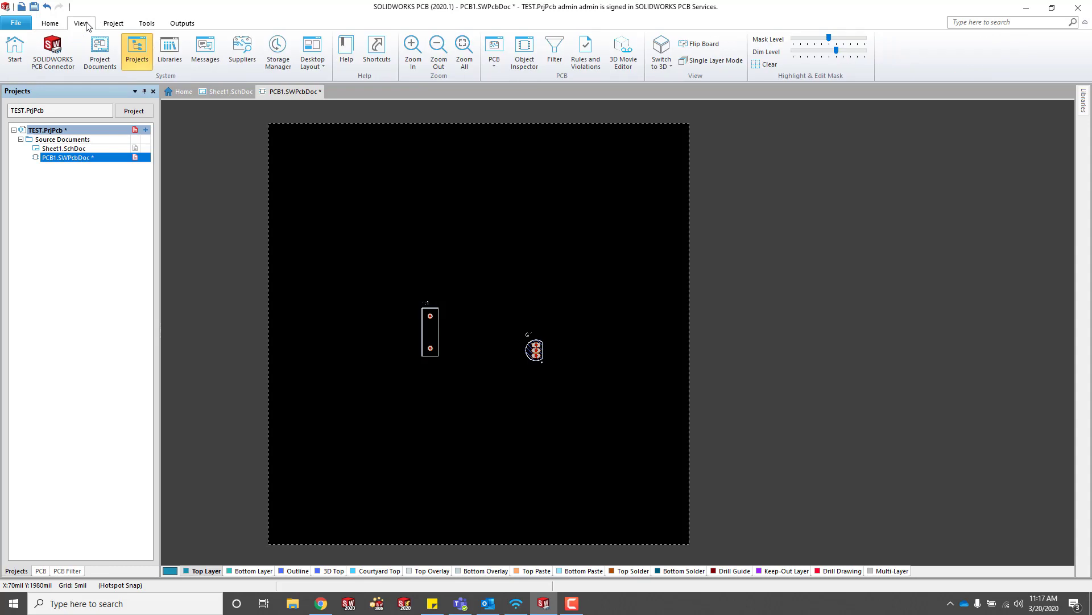
{"action": "left_click", "coordinate": [52, 51]}
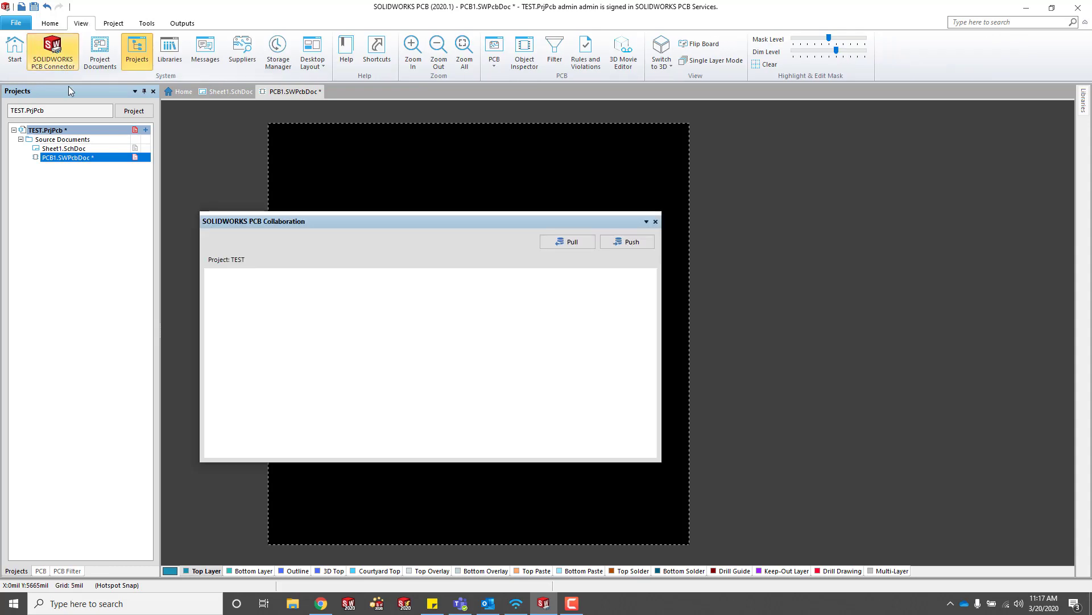
{"action": "left_click_drag", "start_coordinate": [426, 219], "coordinate": [95, 300]}
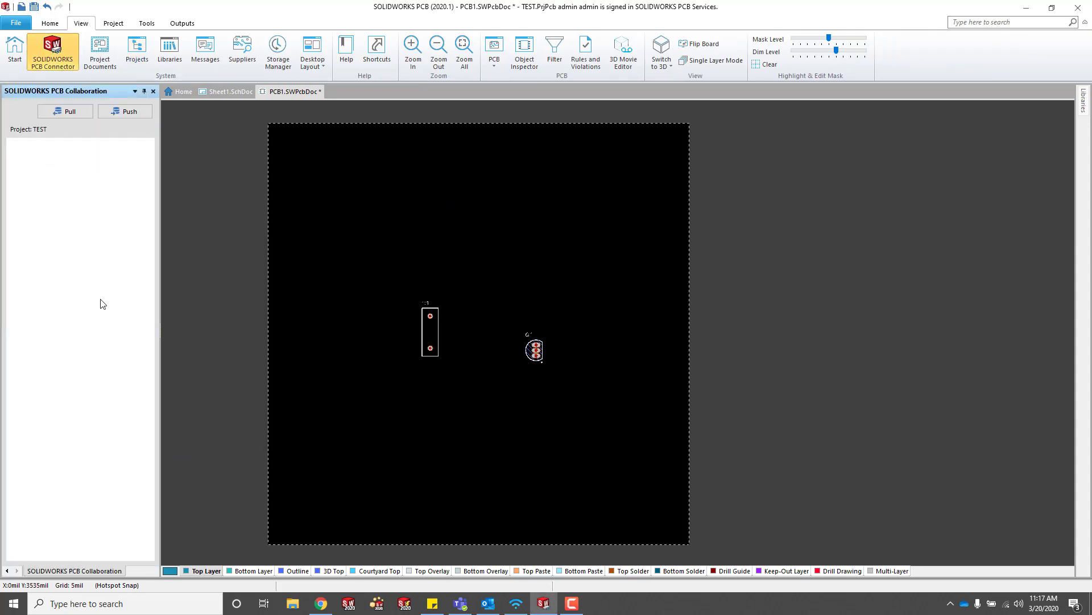
{"action": "left_click", "coordinate": [131, 111]}
{"action": "left_click", "coordinate": [105, 198]}
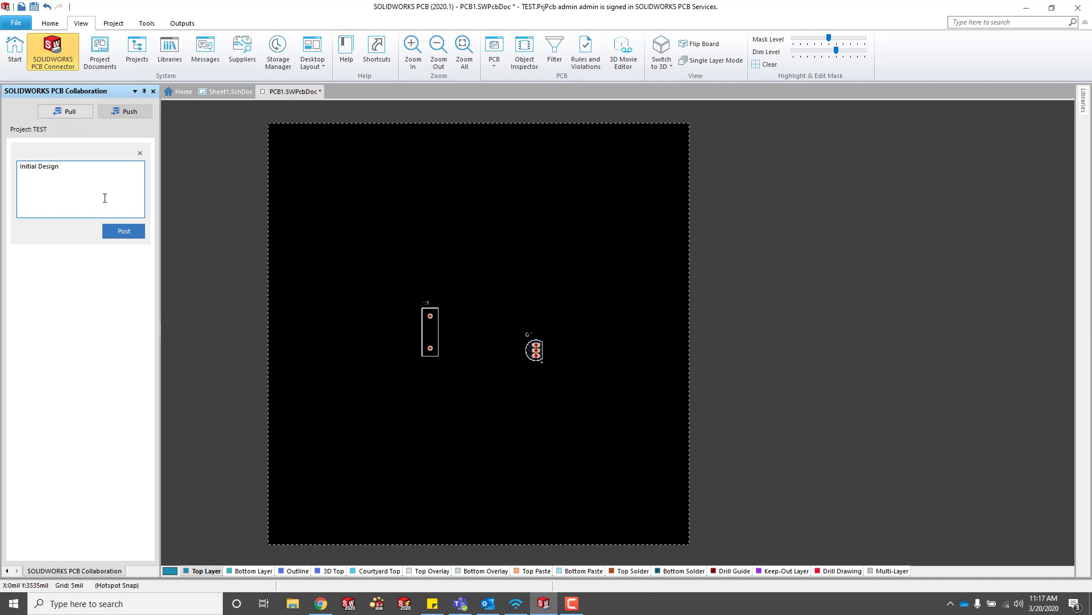
{"action": "left_click", "coordinate": [137, 232]}
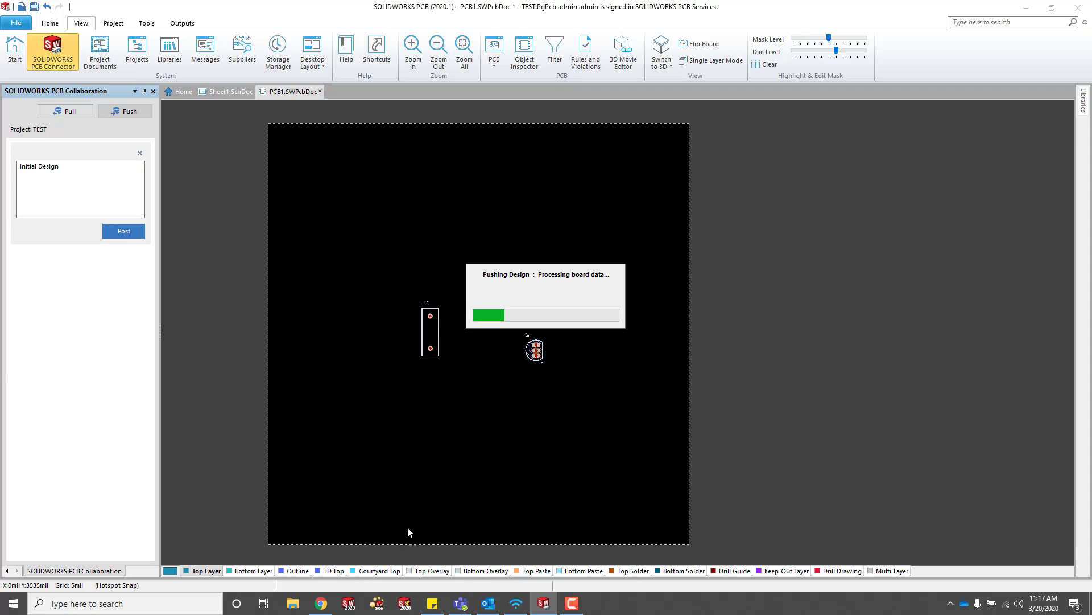
{"action": "left_click", "coordinate": [349, 603]}
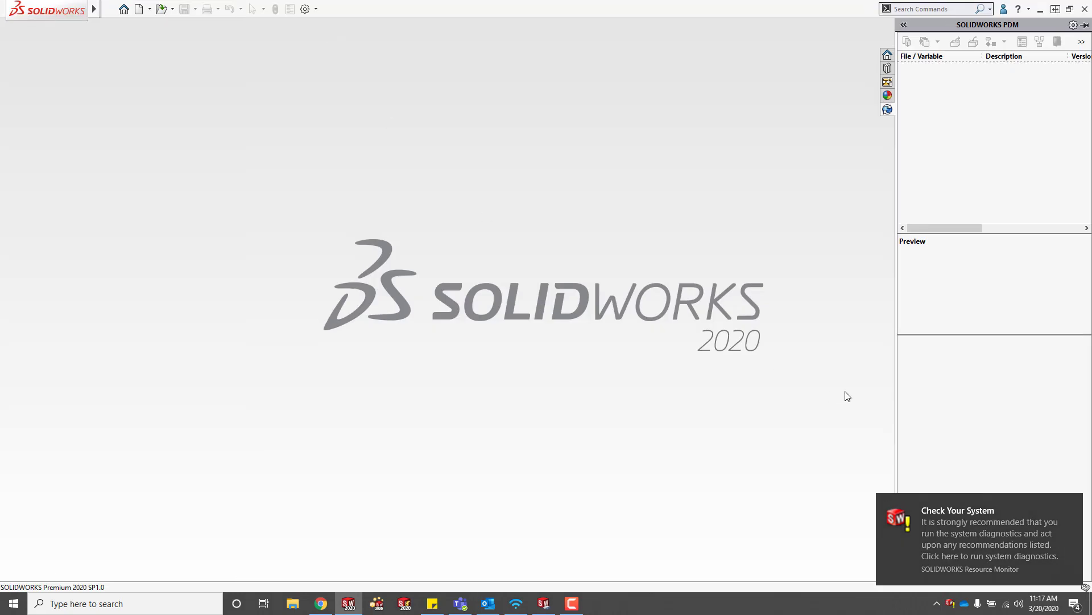
Dismiss the system notification and tick the SOLIDWORKS PCB 2020 add-in.
{"action": "left_click", "coordinate": [1067, 500]}
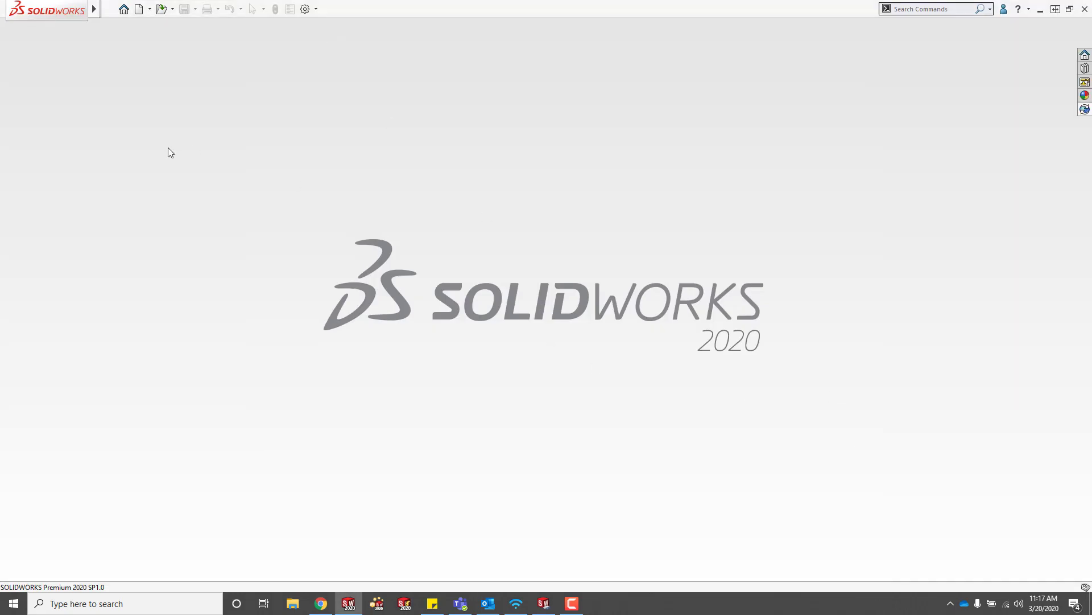
{"action": "left_click", "coordinate": [316, 9]}
{"action": "left_click", "coordinate": [323, 36]}
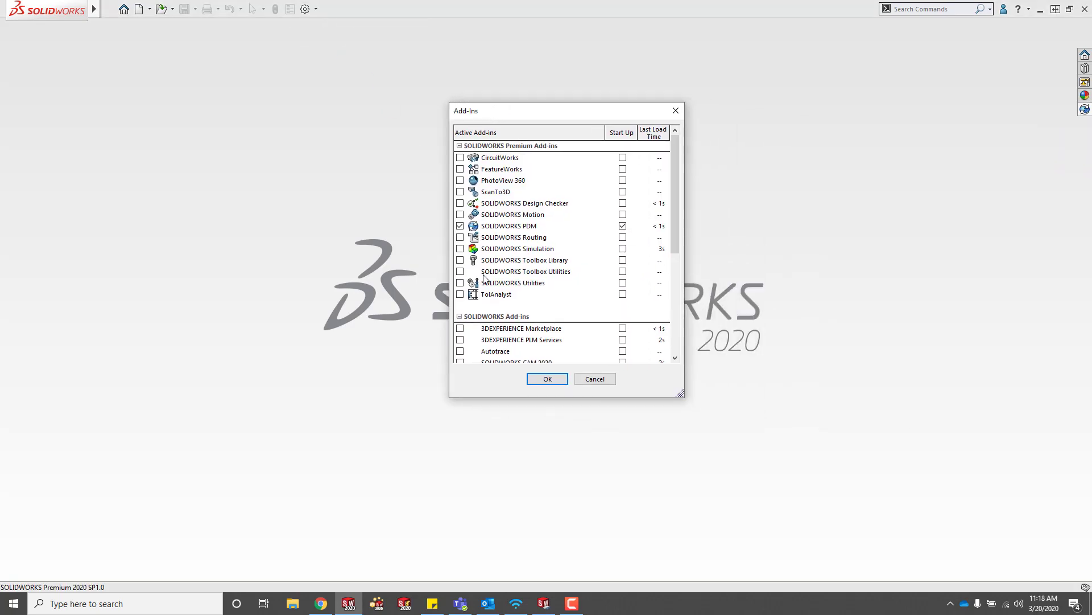
{"action": "scroll", "coordinate": [529, 265], "scroll_direction": "down", "scroll_amount": 3}
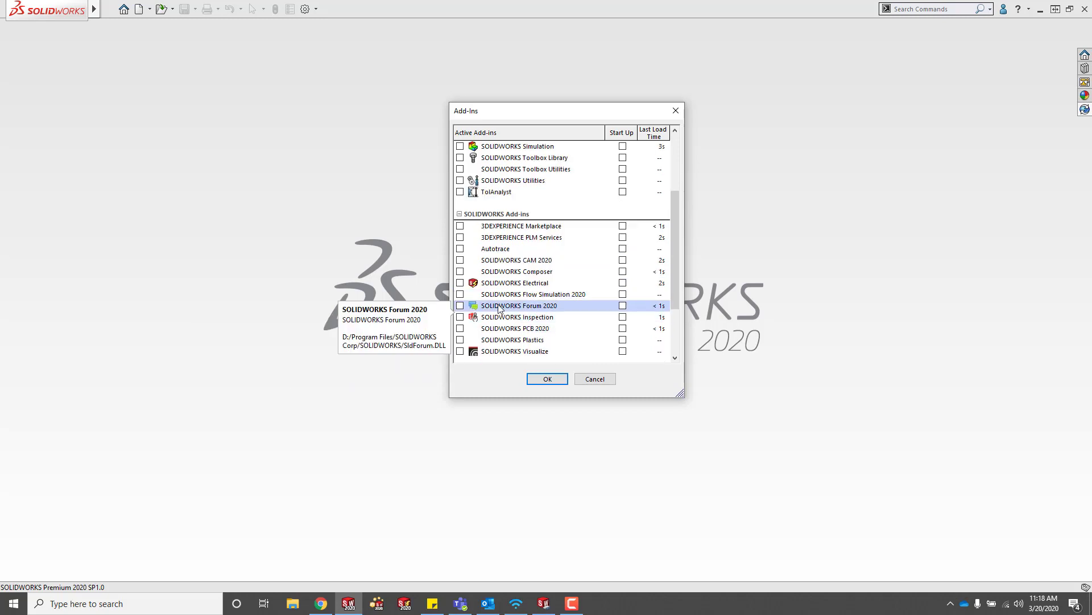
{"action": "left_click", "coordinate": [548, 378]}
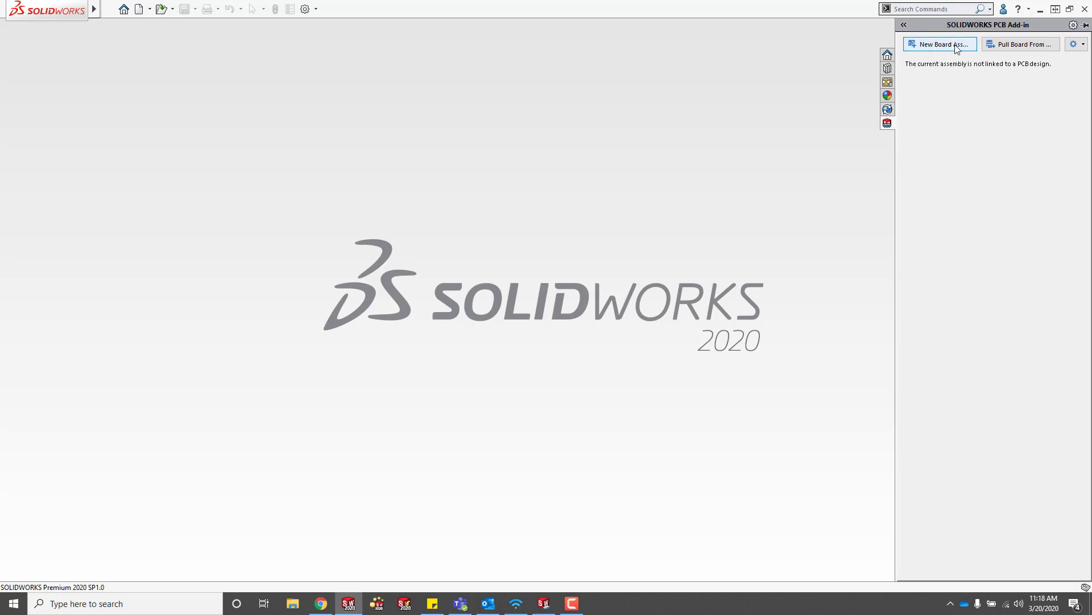
Start a pull and sign in to the PCB server with the account password.
{"action": "left_click", "coordinate": [997, 47]}
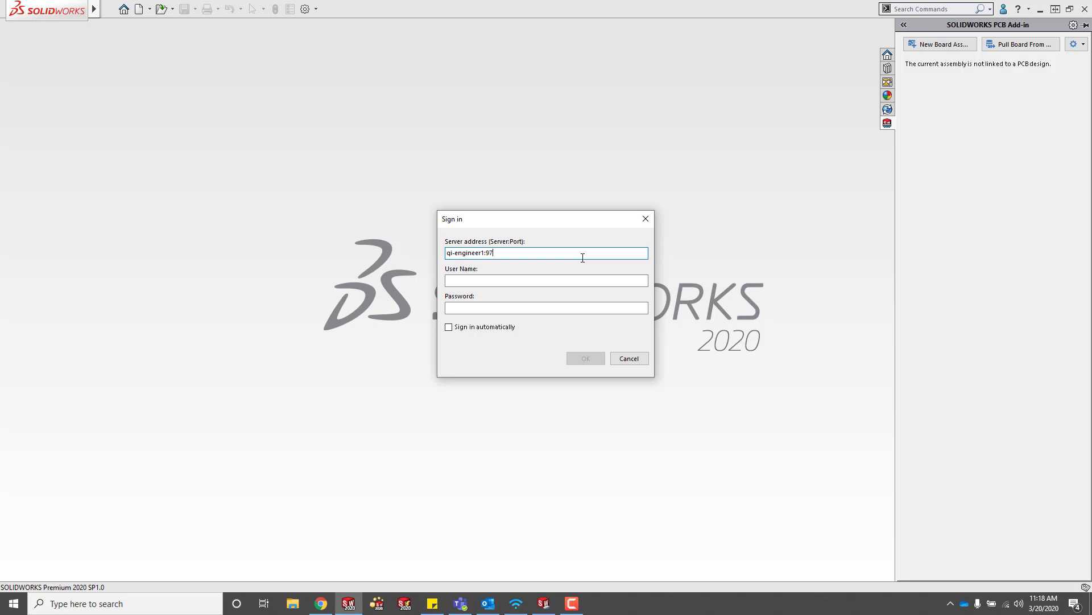
{"action": "key", "text": "Tab"}
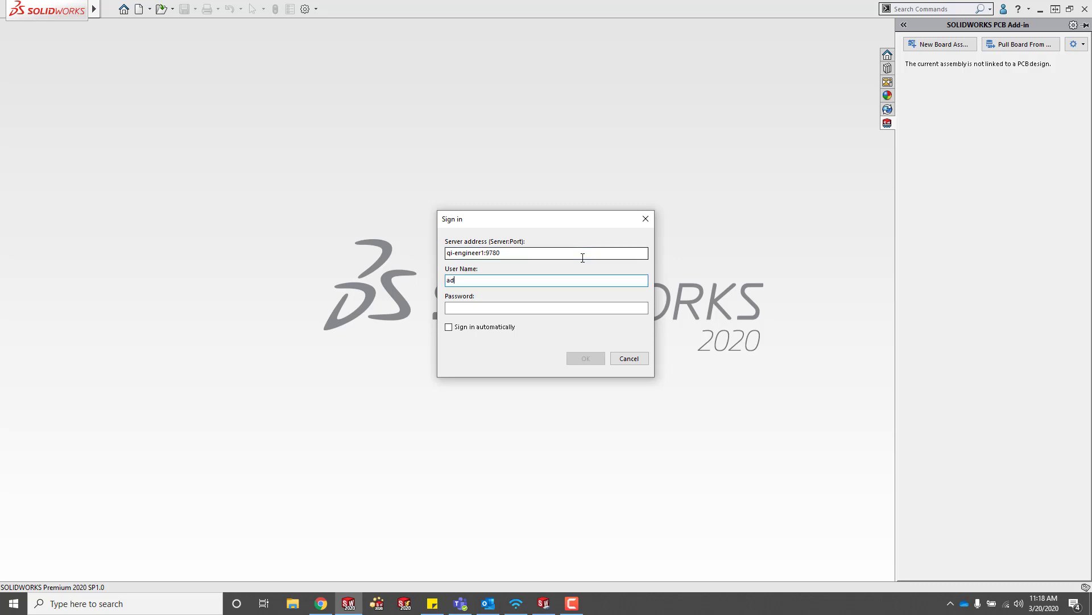
{"action": "key", "text": "Tab"}
{"action": "type", "text": "admin"}
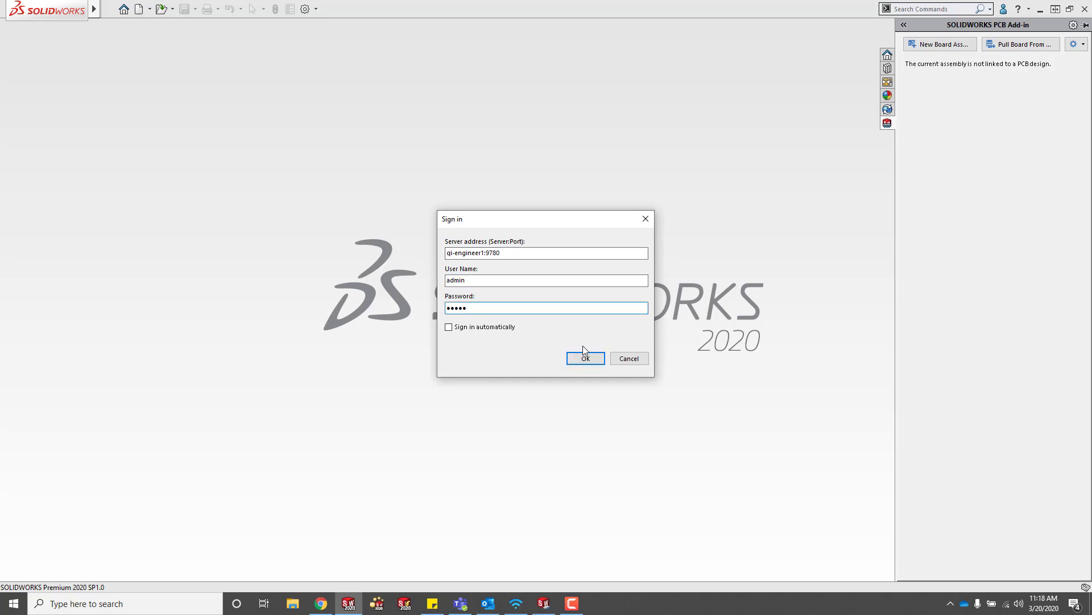
{"action": "left_click", "coordinate": [585, 358]}
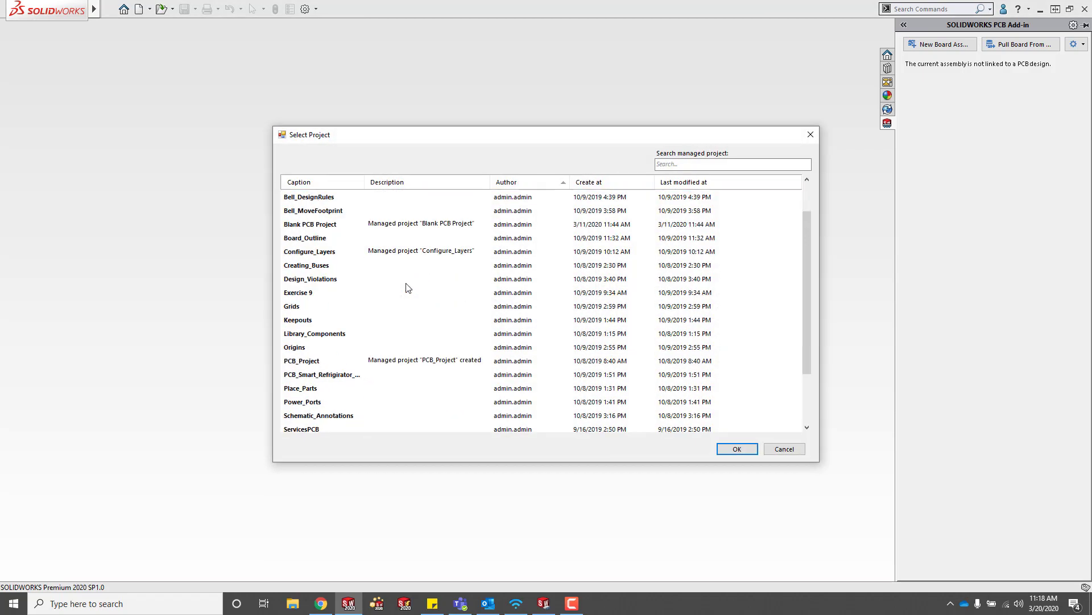
Check out the TEST project from the Select Project list.
{"action": "scroll", "coordinate": [408, 288], "scroll_direction": "down", "scroll_amount": 2}
{"action": "left_click", "coordinate": [370, 402]}
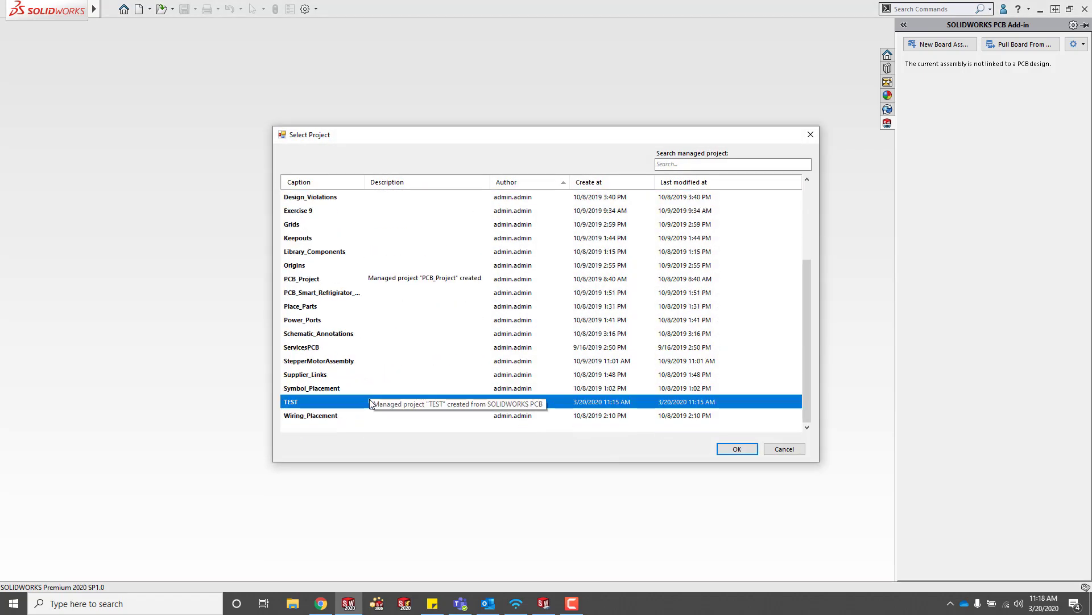
{"action": "double_click", "coordinate": [370, 401]}
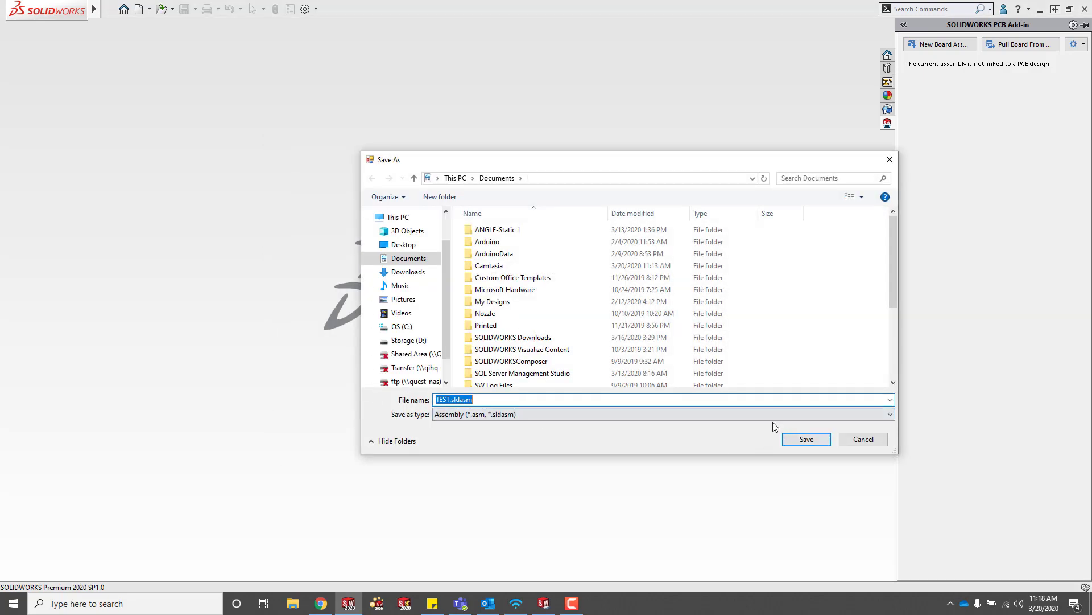
Save the checked-out project as TEST.SLDASM and let the green board with C1 and Q1 load.
{"action": "left_click", "coordinate": [807, 440]}
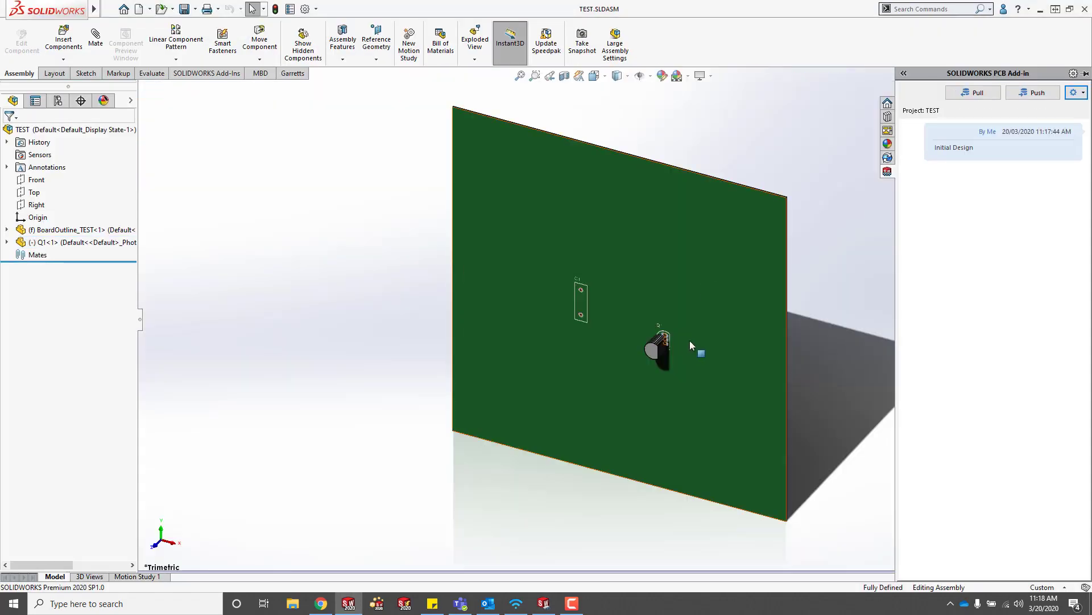
{"action": "scroll", "coordinate": [695, 329], "scroll_direction": "down", "scroll_amount": 2}
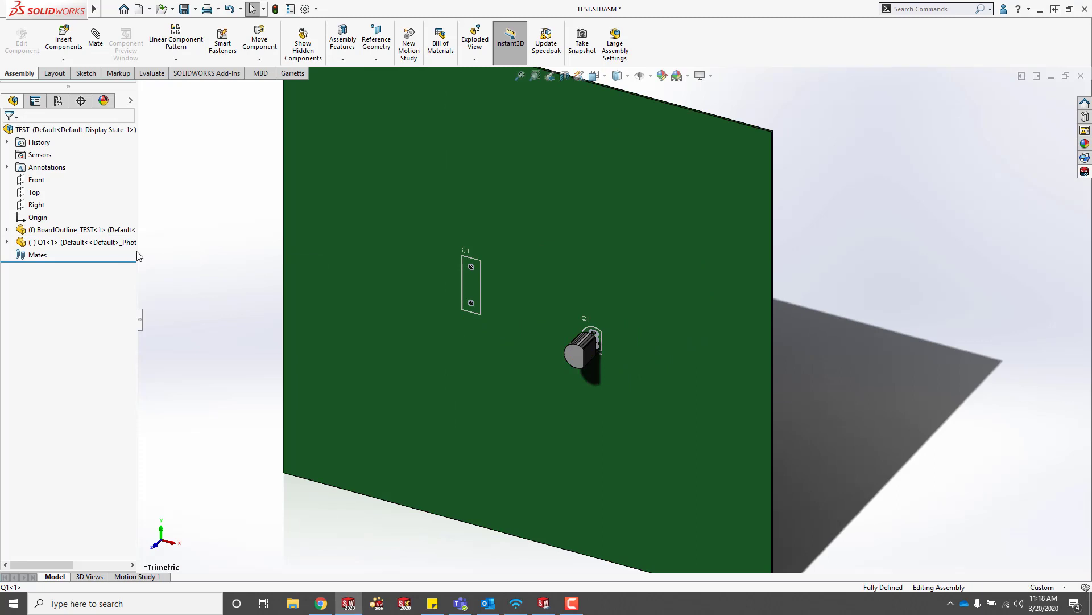
Use Move with Triad to slide the Q1 transistor to the right along the board.
{"action": "middle_click_drag", "start_coordinate": [604, 467], "coordinate": [593, 357]}
{"action": "right_click", "coordinate": [581, 354]}
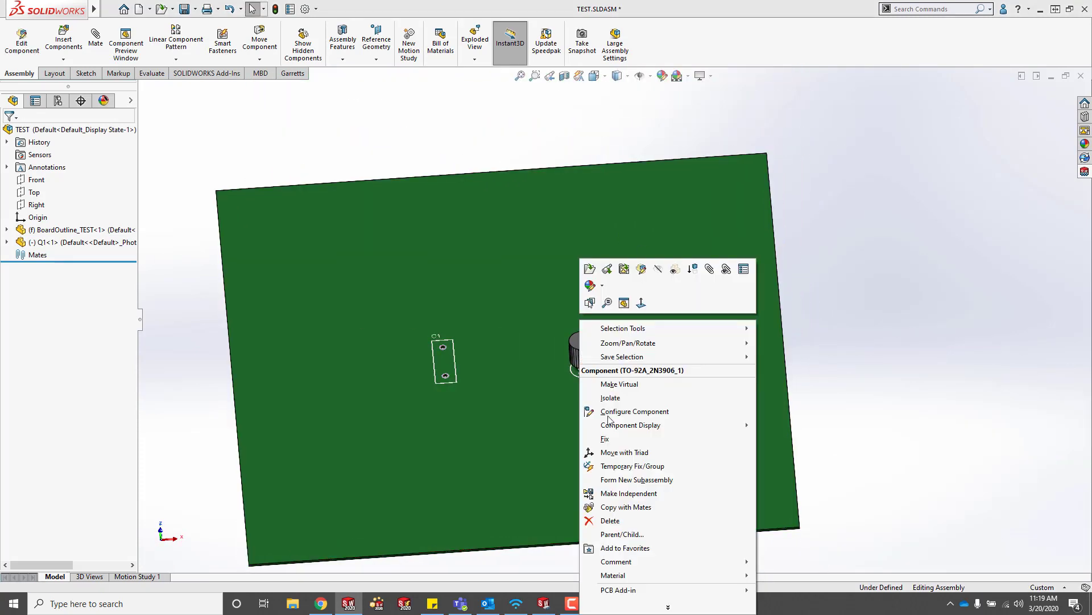
{"action": "left_click", "coordinate": [624, 452]}
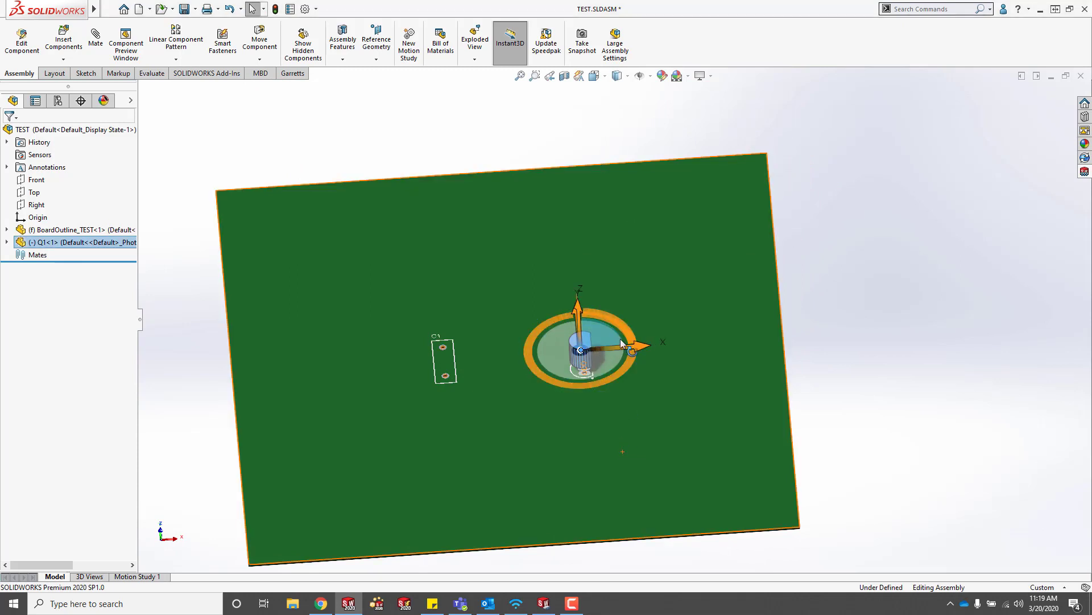
{"action": "left_click_drag", "start_coordinate": [631, 351], "coordinate": [663, 347]}
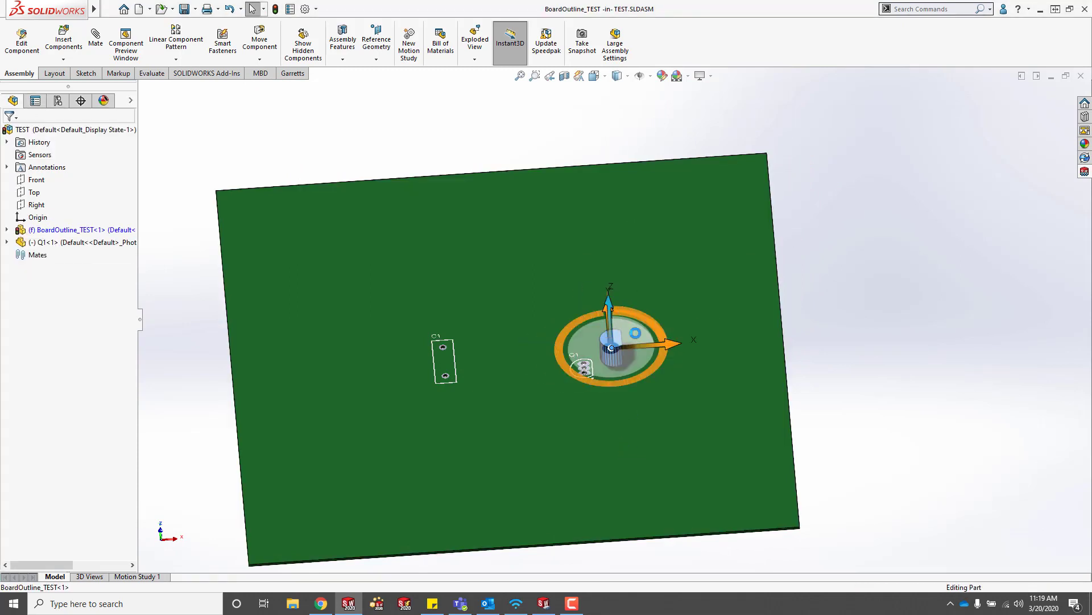
{"action": "left_click", "coordinate": [635, 333]}
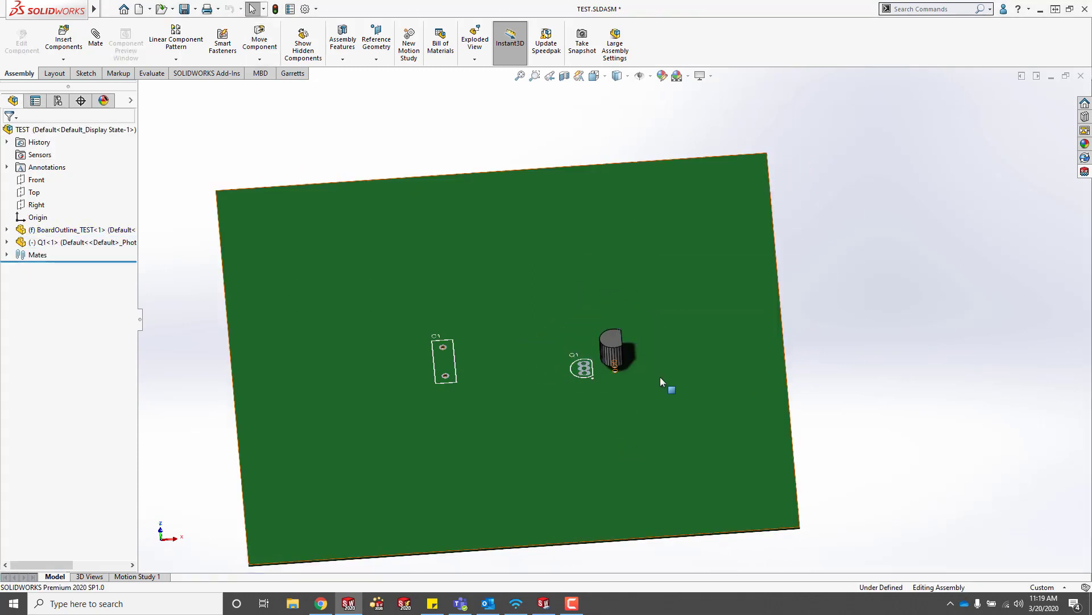
{"action": "middle_click_drag", "start_coordinate": [661, 378], "coordinate": [662, 400]}
In the board outline sketch, draw a diagonal line across the bottom-right corner.
{"action": "right_click", "coordinate": [662, 401]}
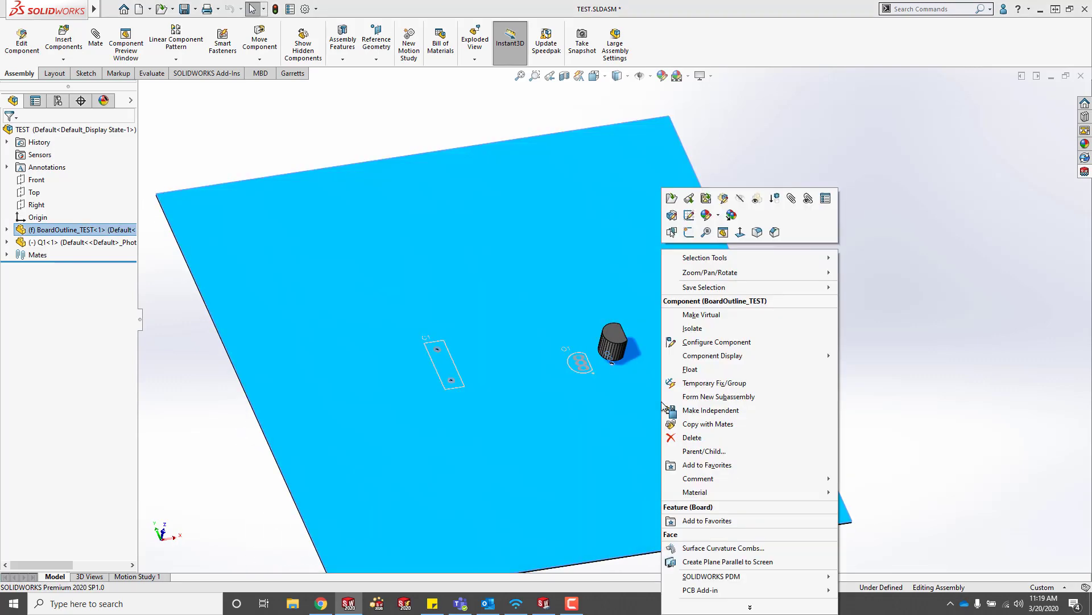
{"action": "left_click", "coordinate": [689, 216]}
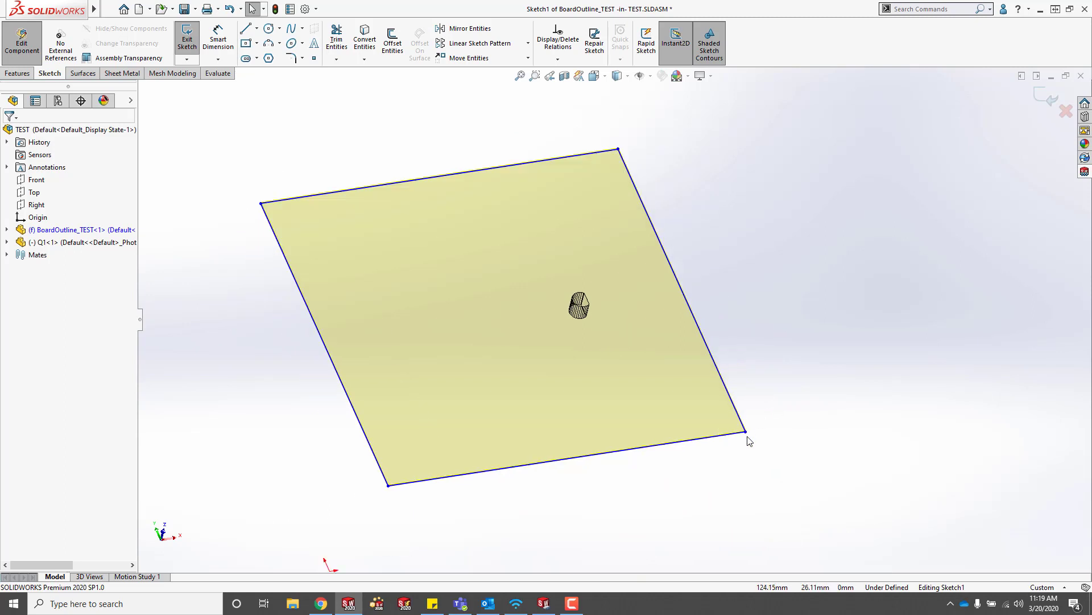
{"action": "key", "text": "l"}
{"action": "left_click", "coordinate": [702, 336]}
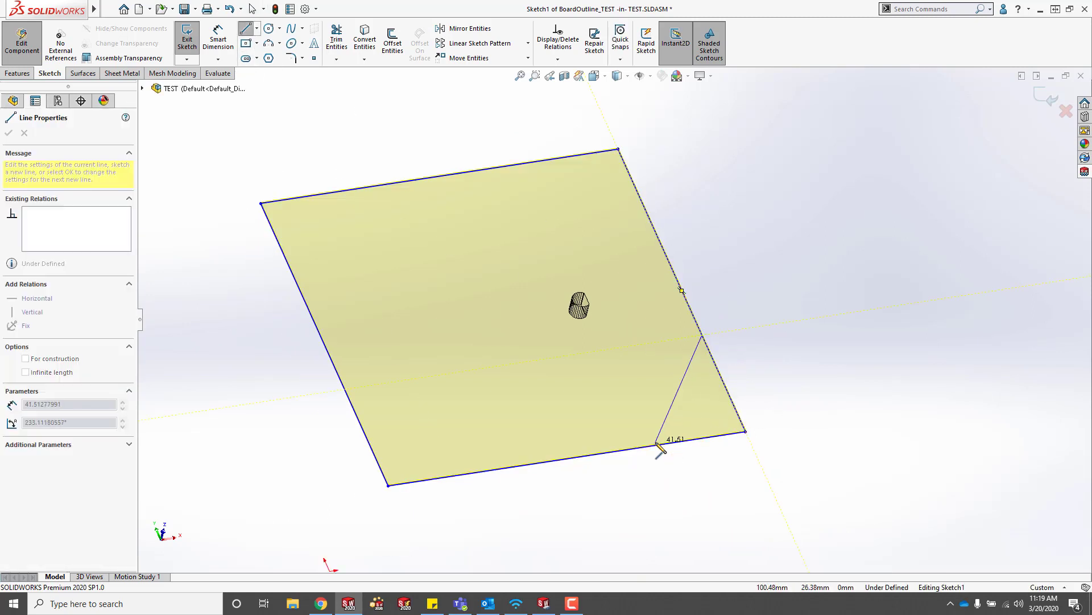
{"action": "left_click", "coordinate": [652, 446]}
{"action": "key", "text": "Escape"}
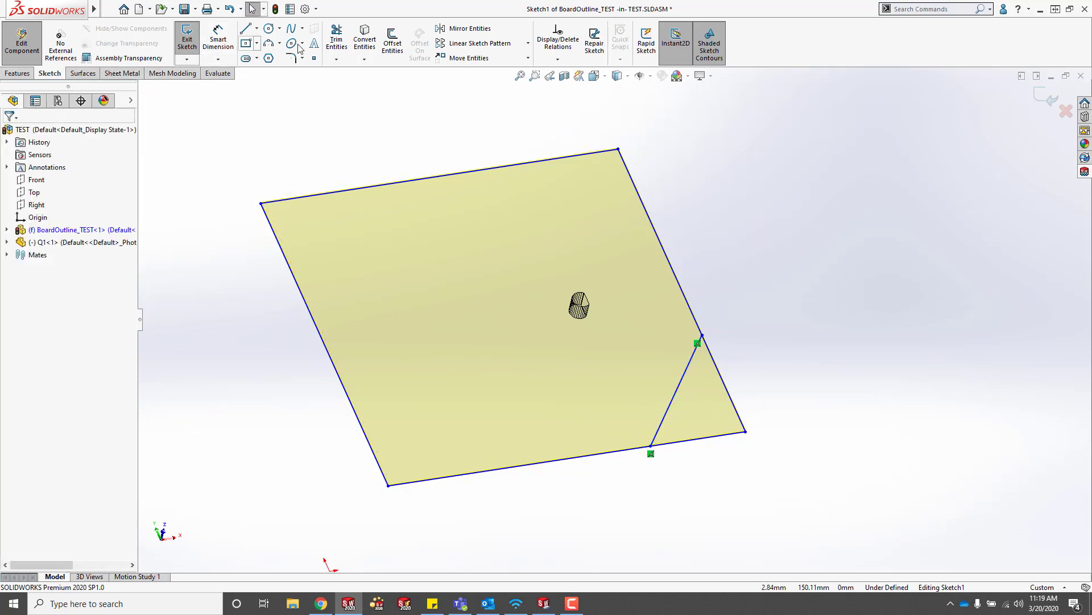
Trim away the bottom-right corner of the outline and exit the sketch.
{"action": "left_click", "coordinate": [337, 46]}
{"action": "left_click_drag", "start_coordinate": [708, 478], "coordinate": [766, 270]}
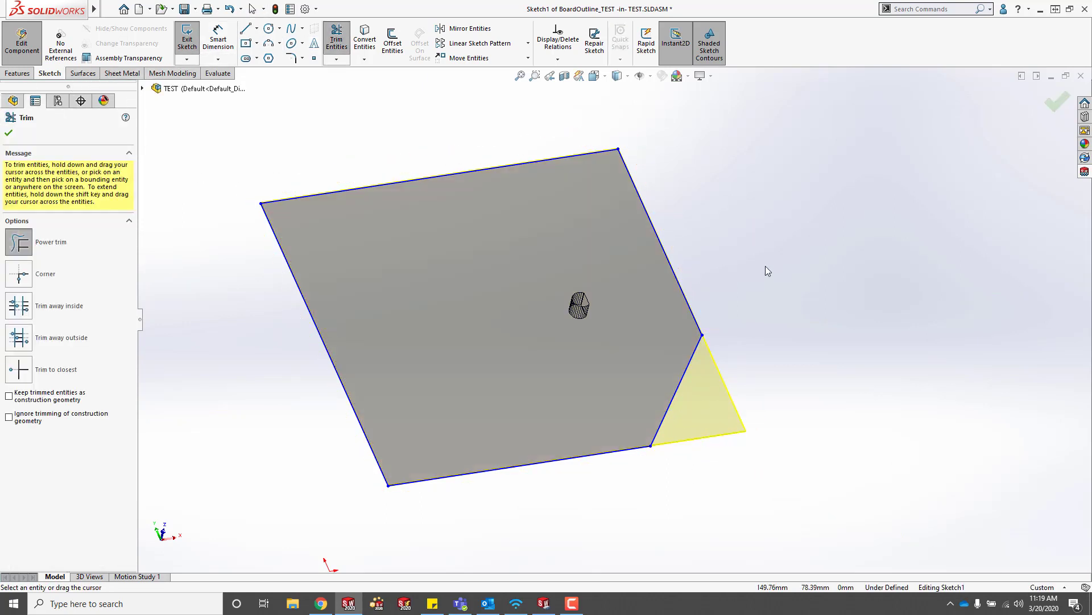
{"action": "left_click", "coordinate": [1046, 109]}
{"action": "left_click", "coordinate": [1050, 102]}
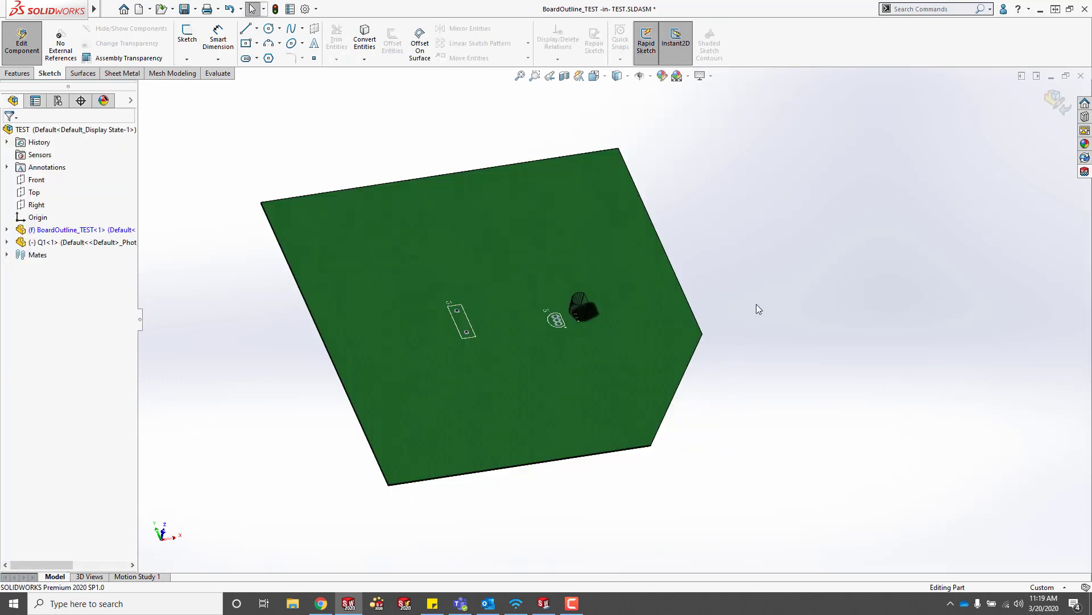
Return to the TEST assembly and push the changes with the post 'modified board and moved component'.
{"action": "left_click", "coordinate": [1058, 101]}
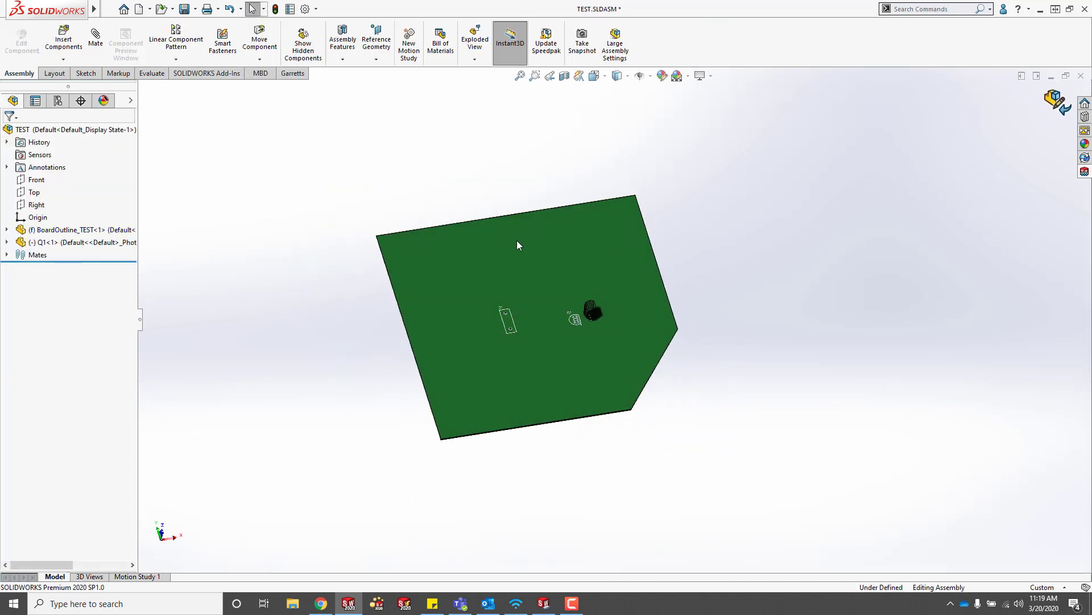
{"action": "scroll", "coordinate": [518, 242], "scroll_direction": "down", "scroll_amount": 3}
{"action": "left_click", "coordinate": [1084, 172]}
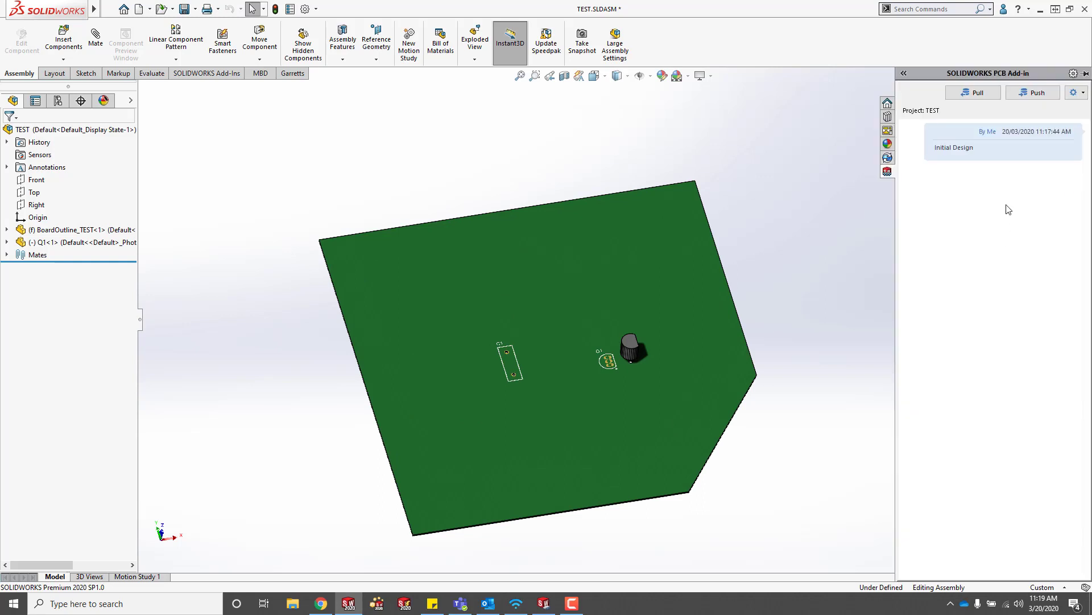
{"action": "left_click", "coordinate": [1038, 95]}
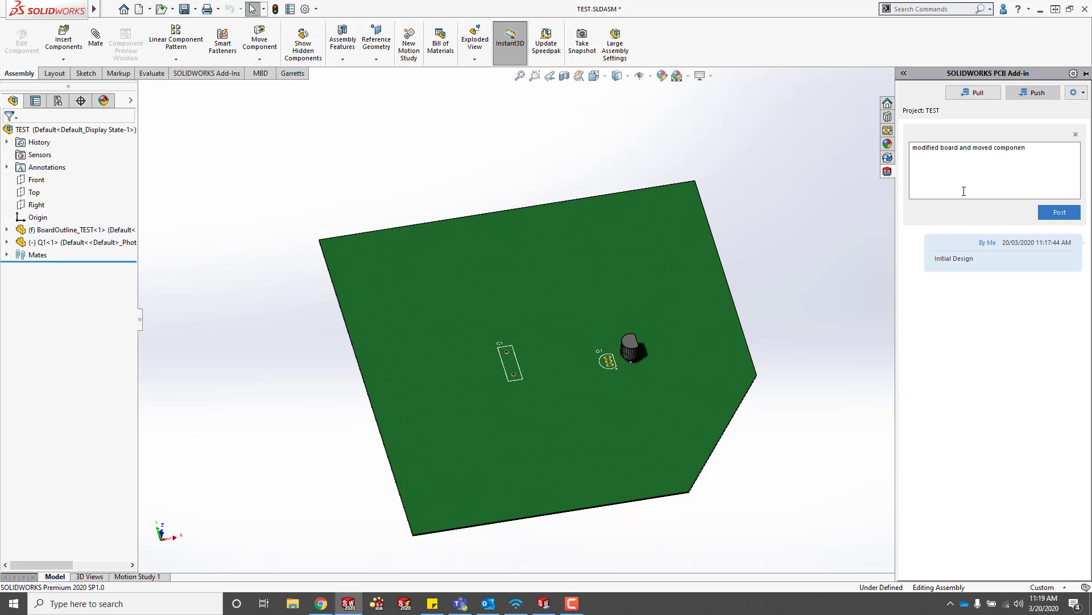
{"action": "left_click", "coordinate": [1059, 212]}
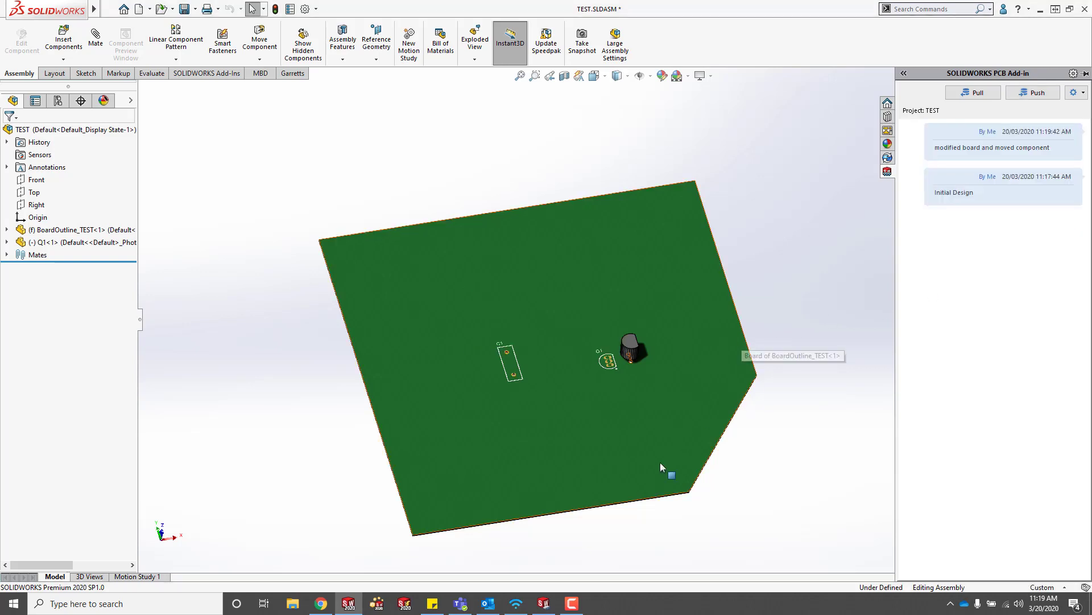
In SOLIDWORKS PCB, accept both incoming changes: the clipped board corner and Q1's new position.
{"action": "left_click", "coordinate": [543, 603]}
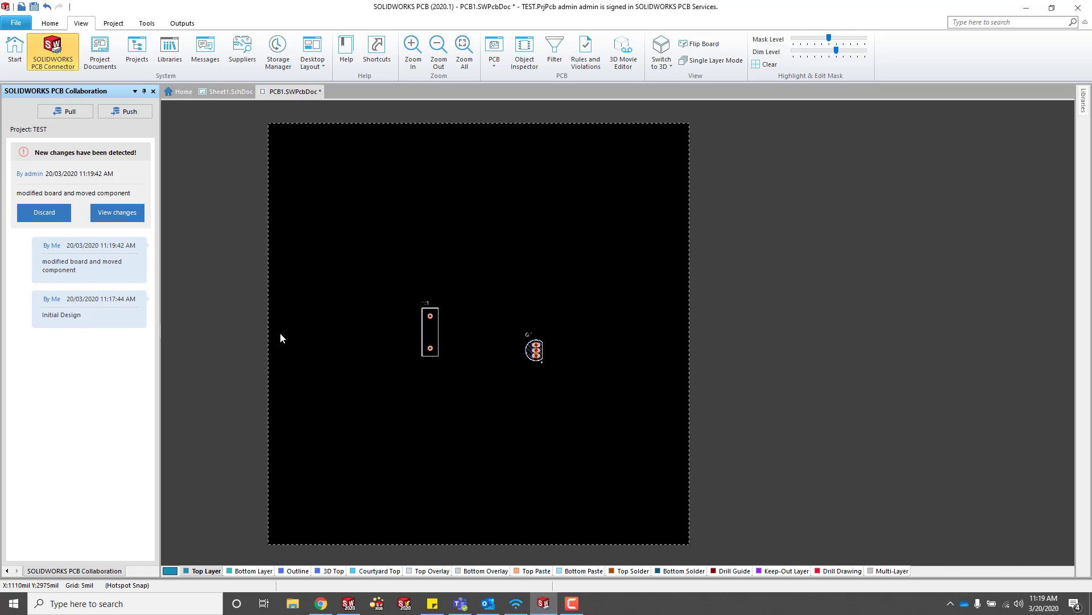
{"action": "left_click", "coordinate": [118, 213]}
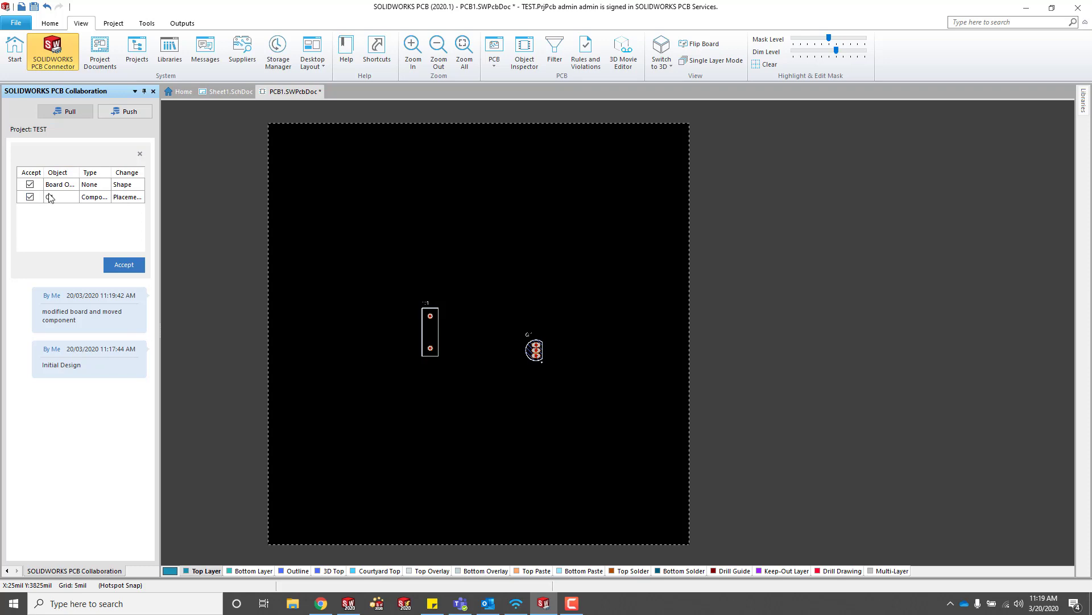
{"action": "left_click", "coordinate": [79, 186]}
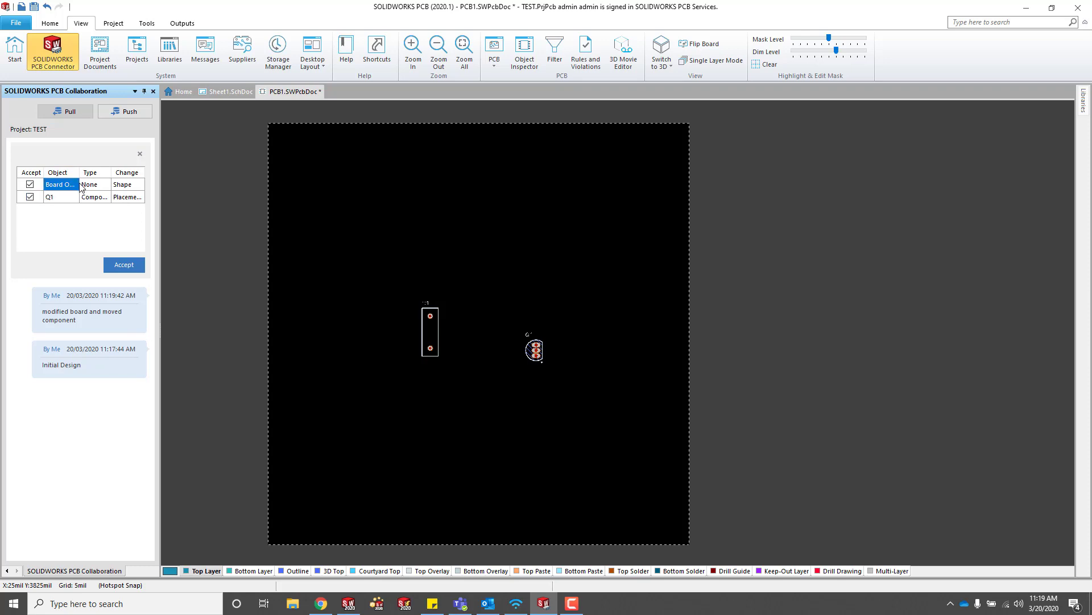
{"action": "left_click", "coordinate": [130, 267]}
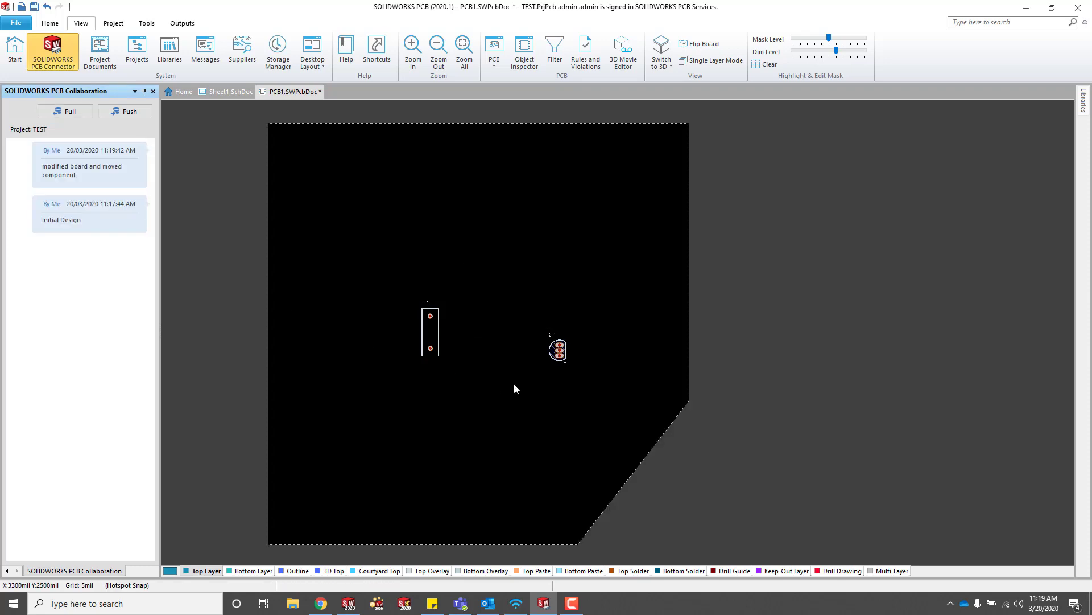